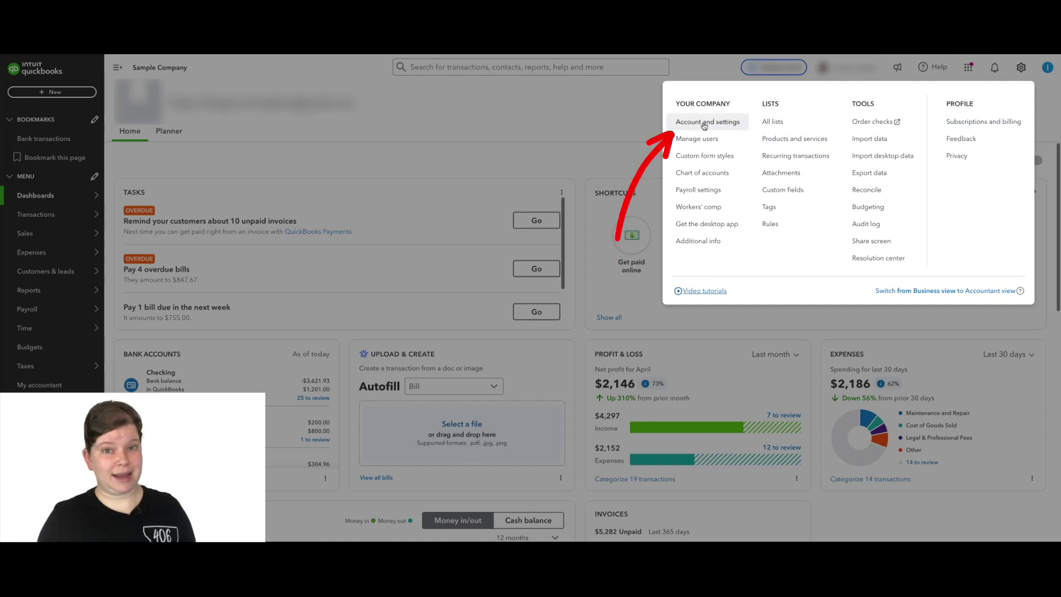
# Open the account settings and examine the company details and the advanced preferences, including date, currency and customer label formats
pyautogui.click(704, 126)
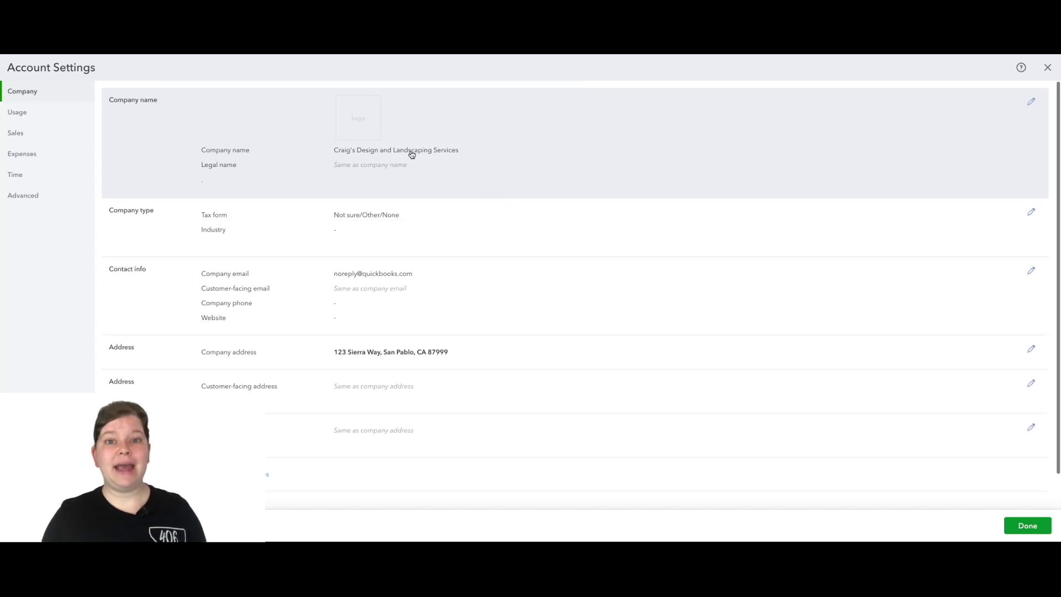
pyautogui.scroll(-1, 412, 153)
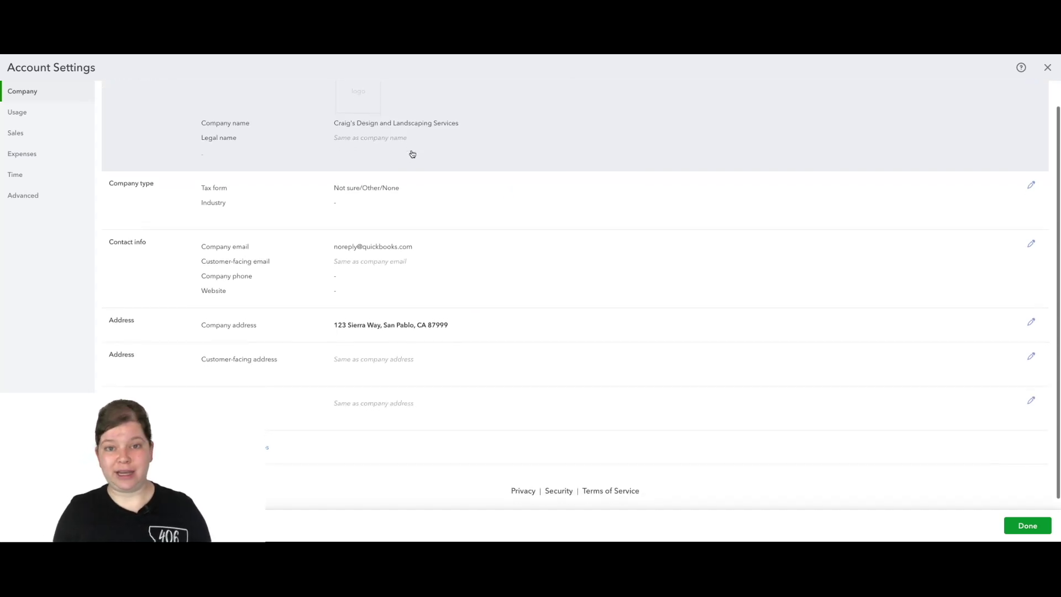
pyautogui.click(23, 195)
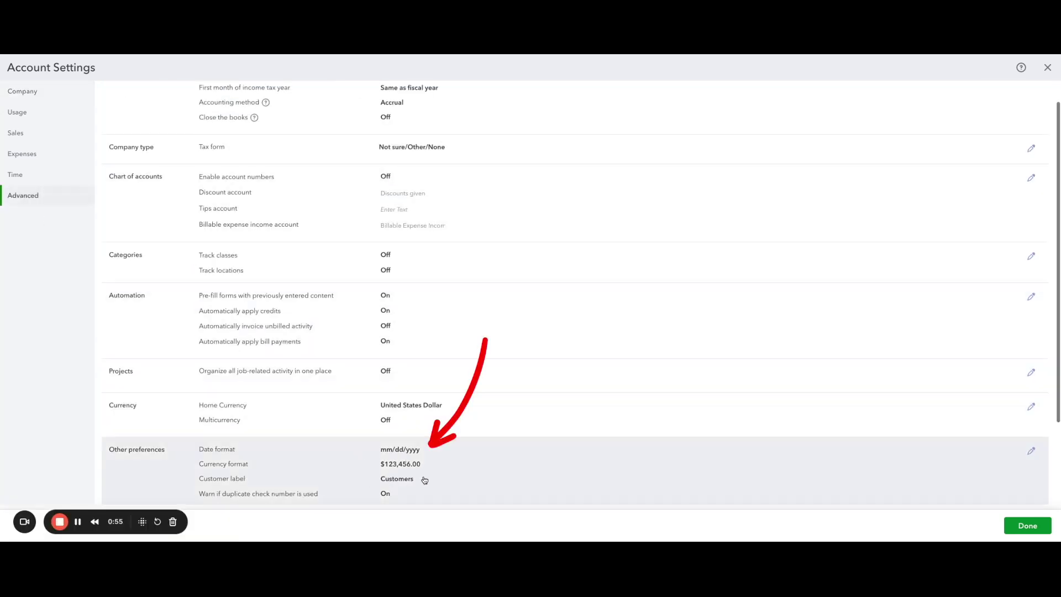
pyautogui.scroll(-3, 415, 482)
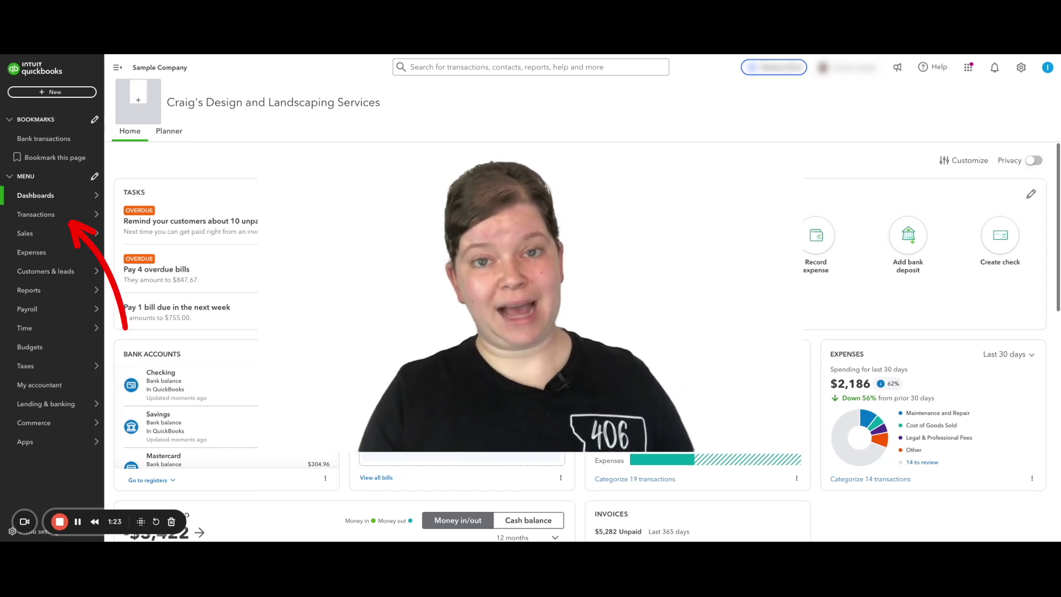
# Open the bank transactions page and browse the full list of banks offered for linking an account, then return to the transactions
pyautogui.moveTo(66, 214)
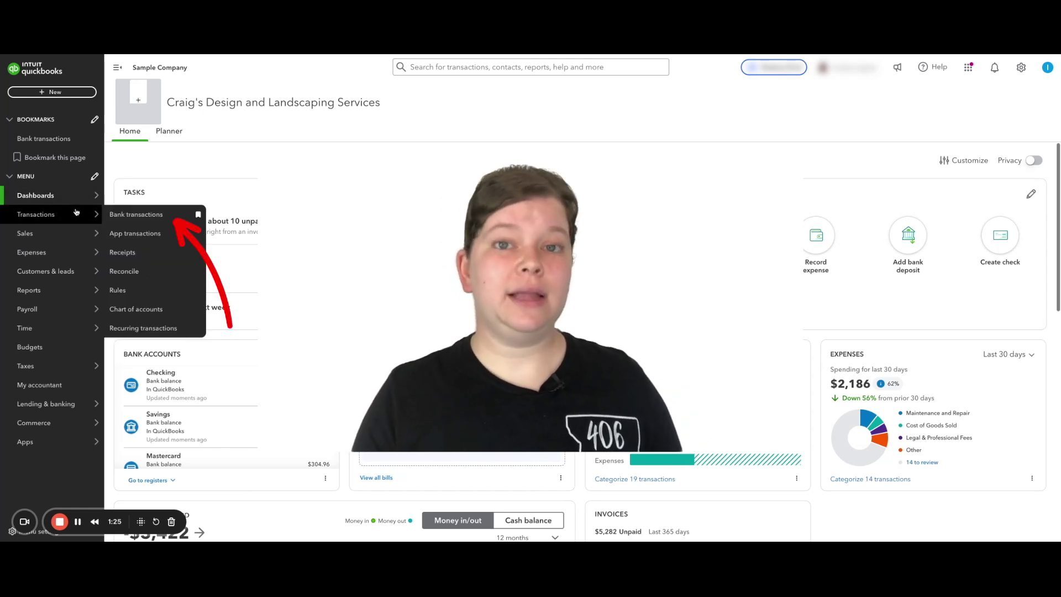
pyautogui.click(137, 215)
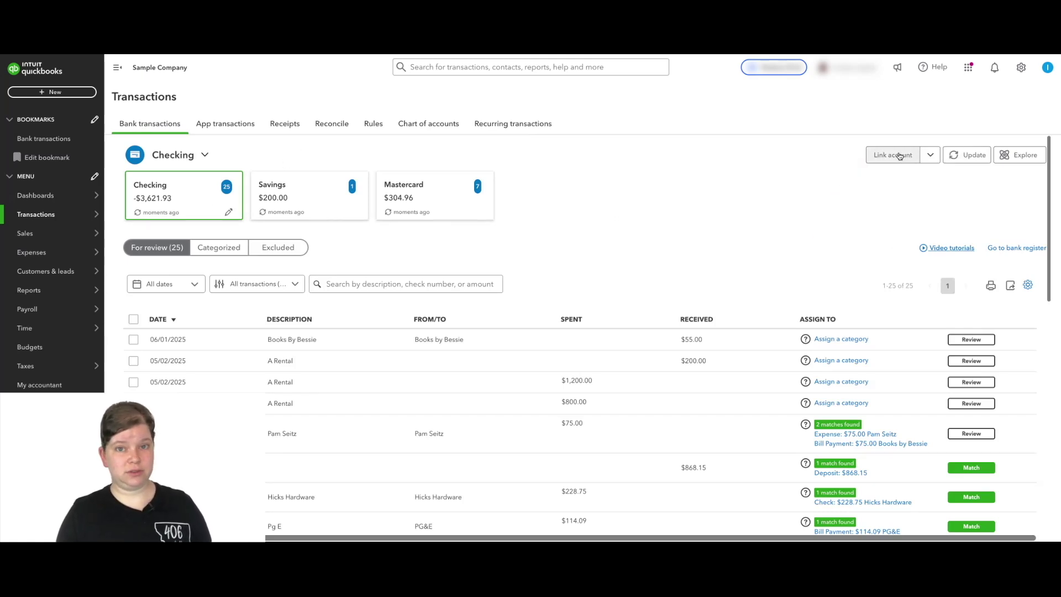
pyautogui.click(905, 155)
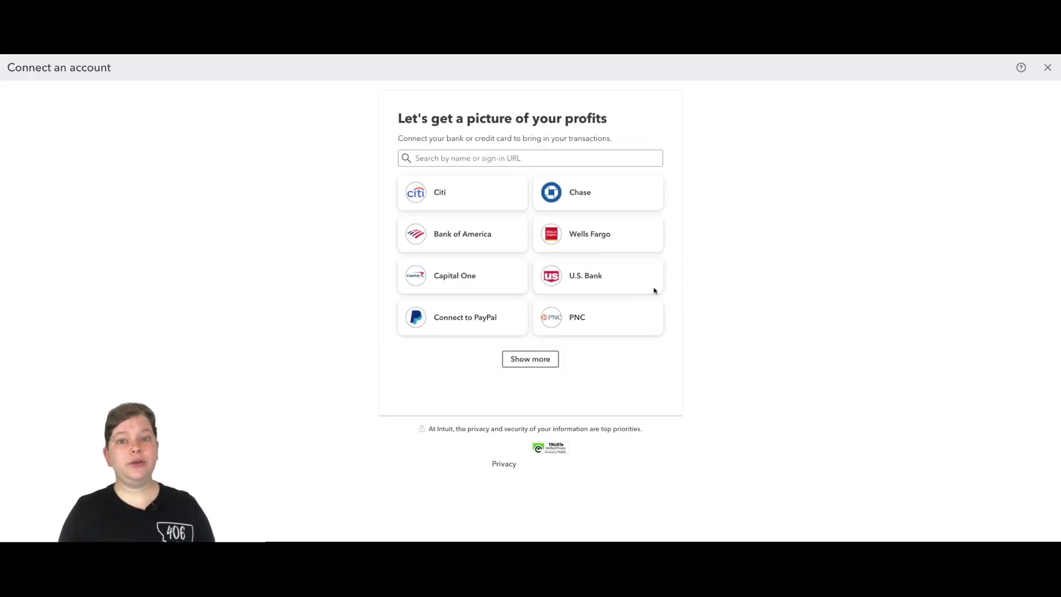
pyautogui.click(530, 360)
pyautogui.scroll(-3, 612, 343)
pyautogui.scroll(5, 611, 331)
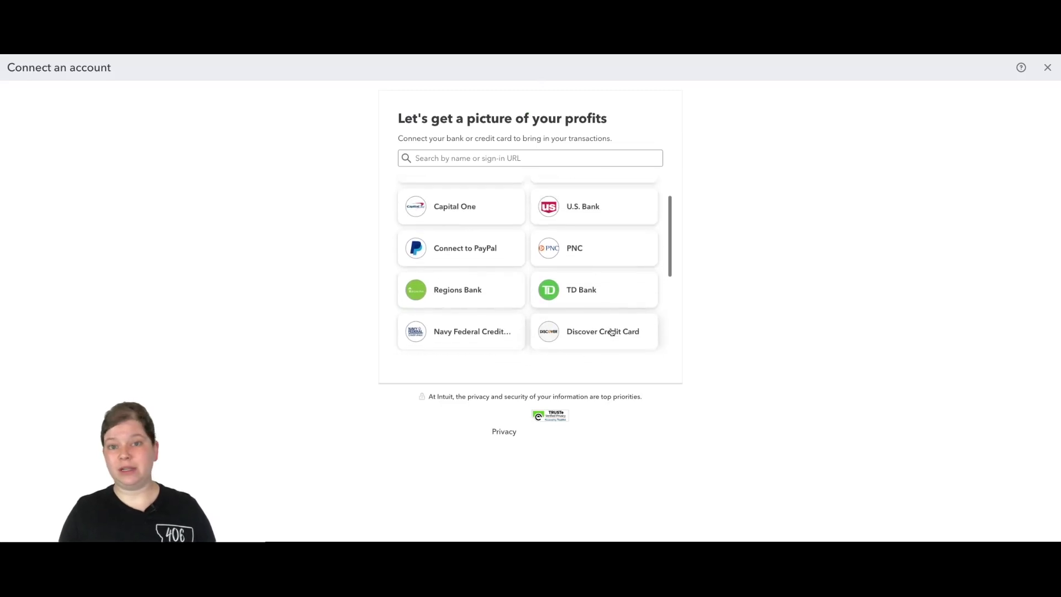
pyautogui.click(475, 159)
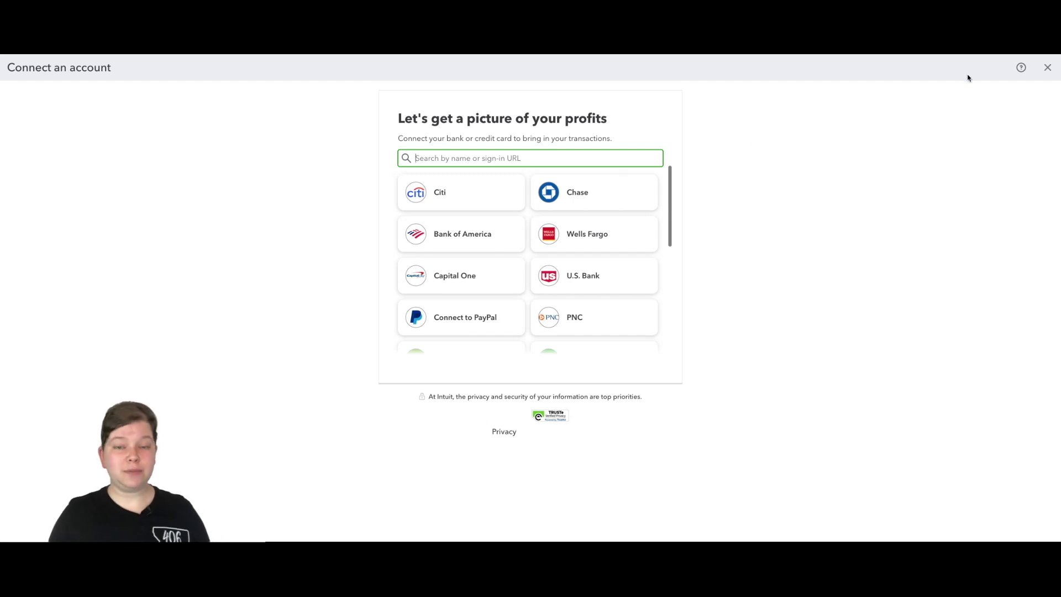
pyautogui.click(1047, 68)
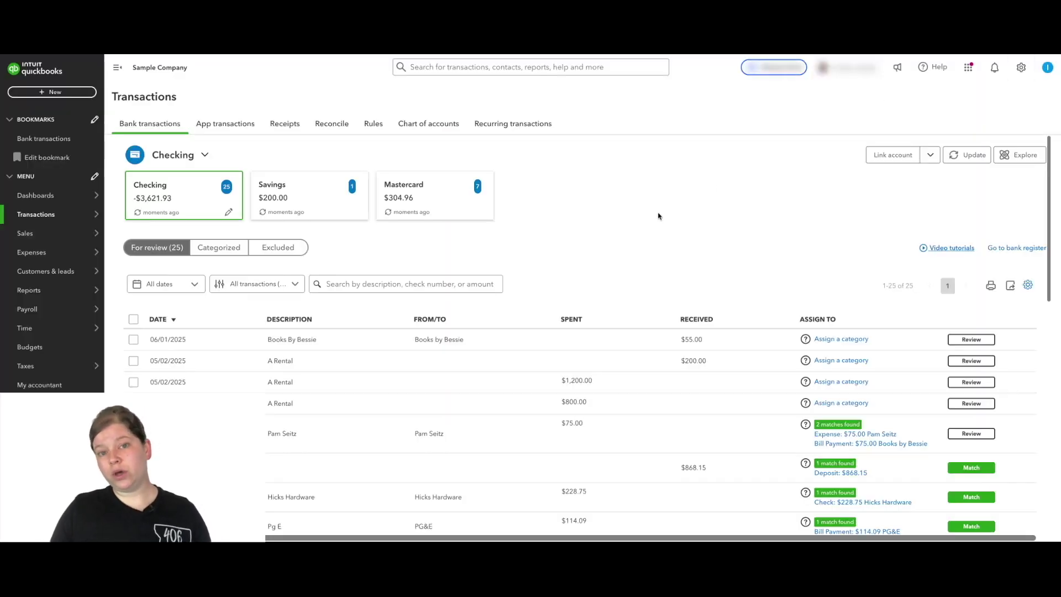
# Open the 06/01/2025 Books By Bessie deposit for review and choose its payer from the vendor list
pyautogui.scroll(-1, 658, 215)
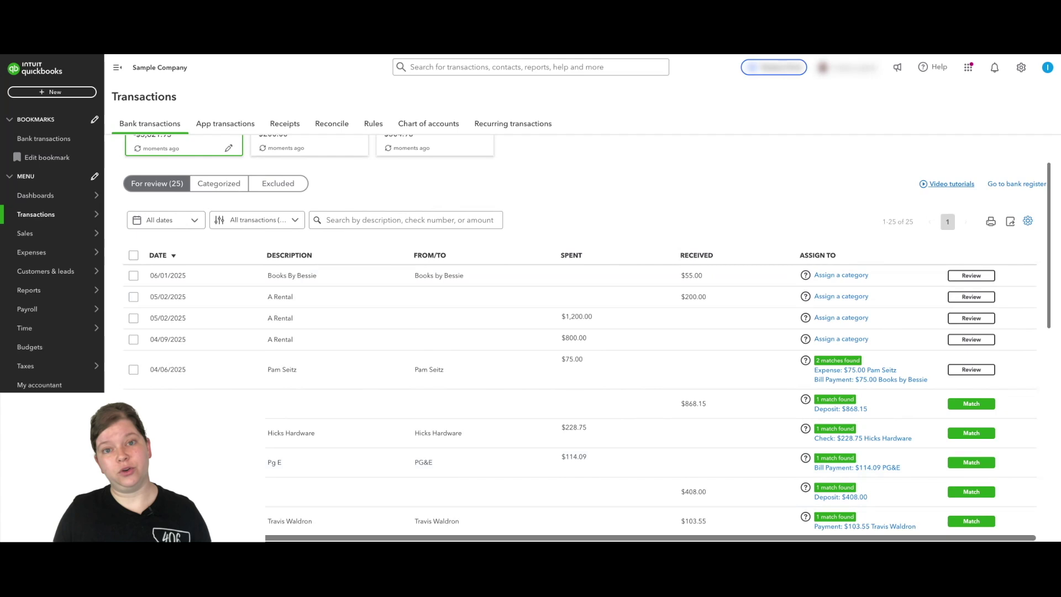
pyautogui.scroll(1, 587, 333)
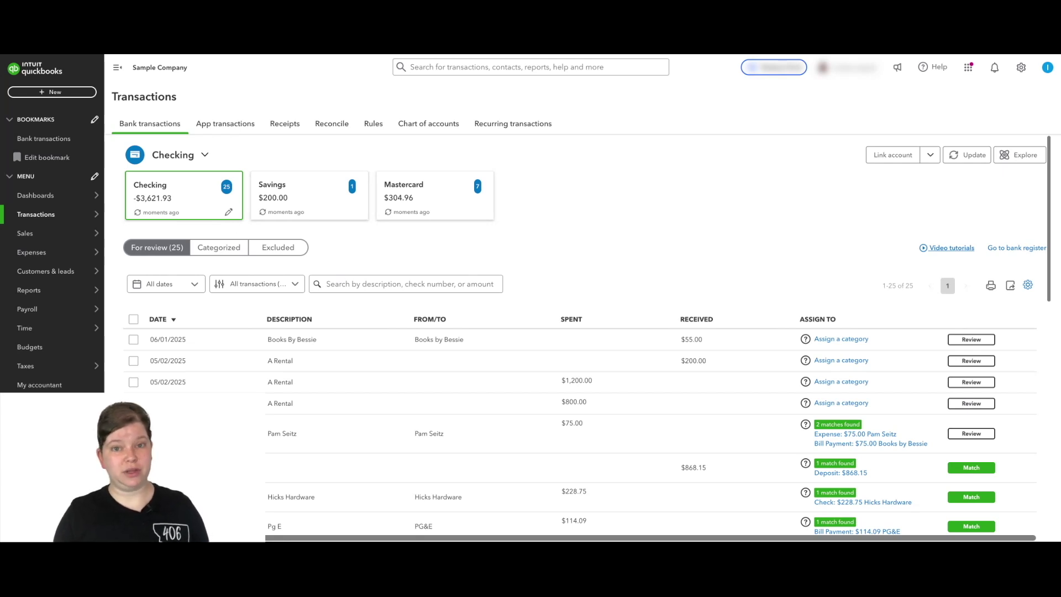
pyautogui.scroll(-1, 544, 286)
pyautogui.scroll(-2, 545, 287)
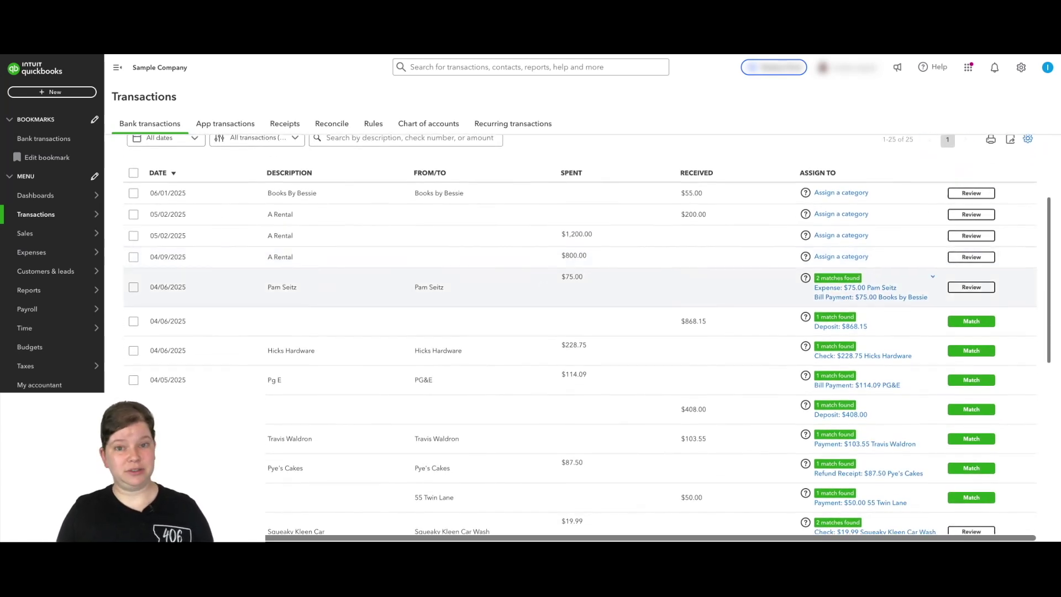
pyautogui.scroll(3, 523, 304)
pyautogui.scroll(-1, 495, 336)
pyautogui.click(492, 315)
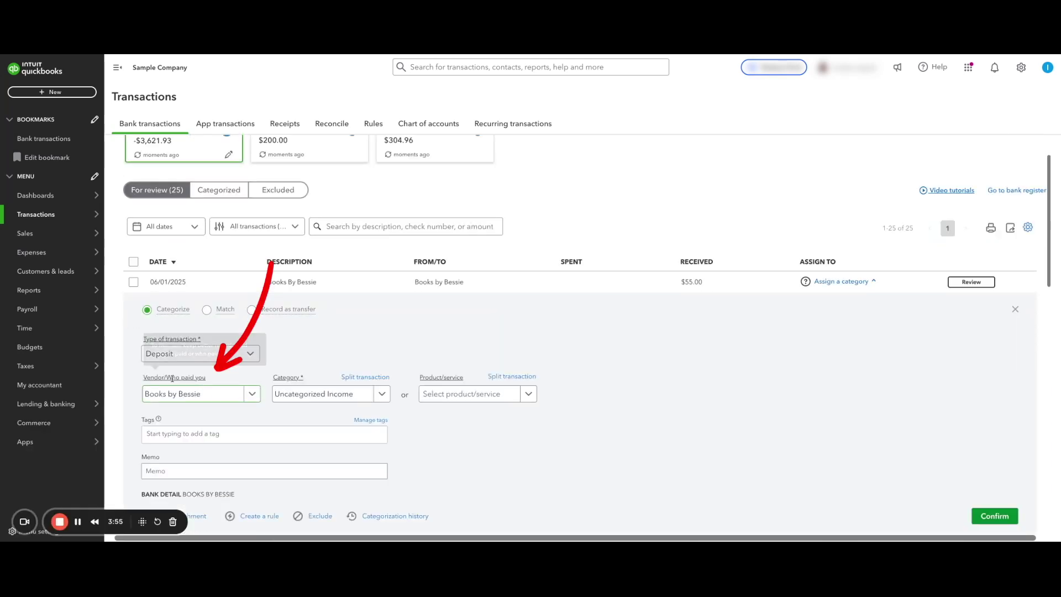
pyautogui.click(189, 394)
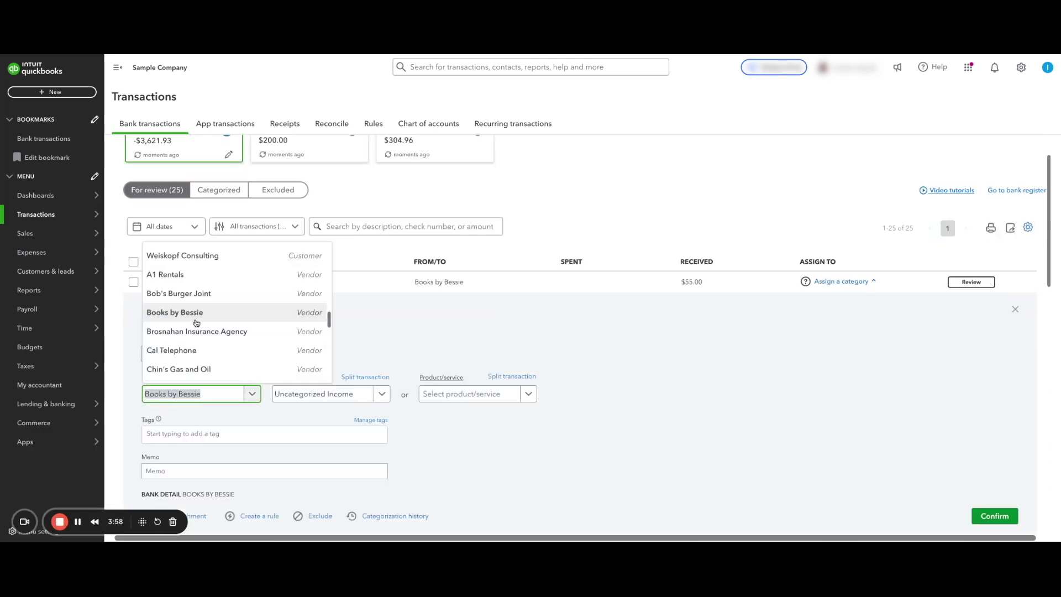
pyautogui.scroll(5, 182, 277)
pyautogui.click(175, 252)
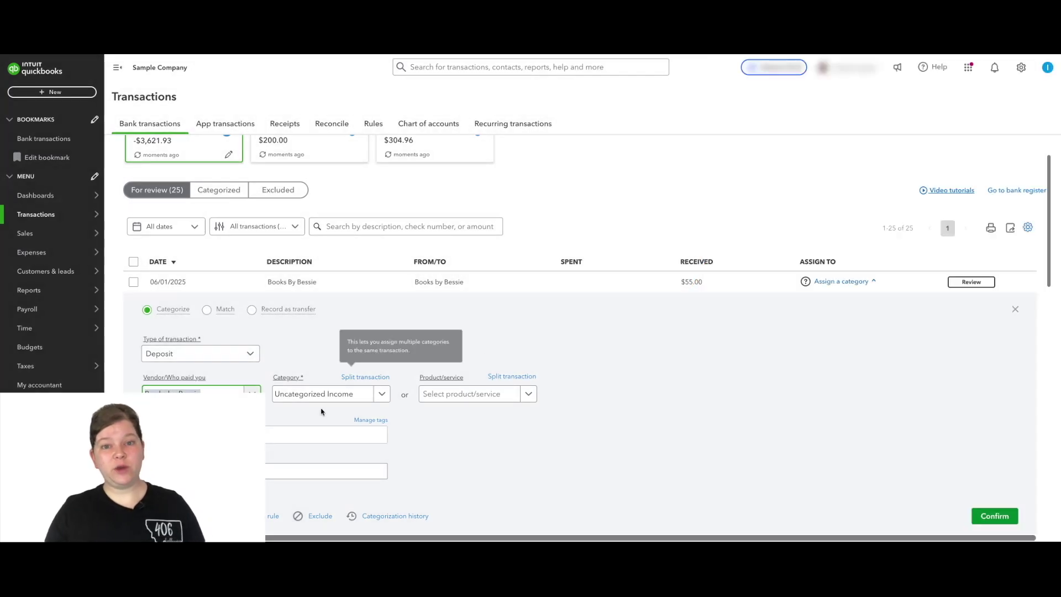
# Assign the Bookkeeper category under Legal & Professional Fees to the Books By Bessie deposit and confirm it
pyautogui.click(339, 394)
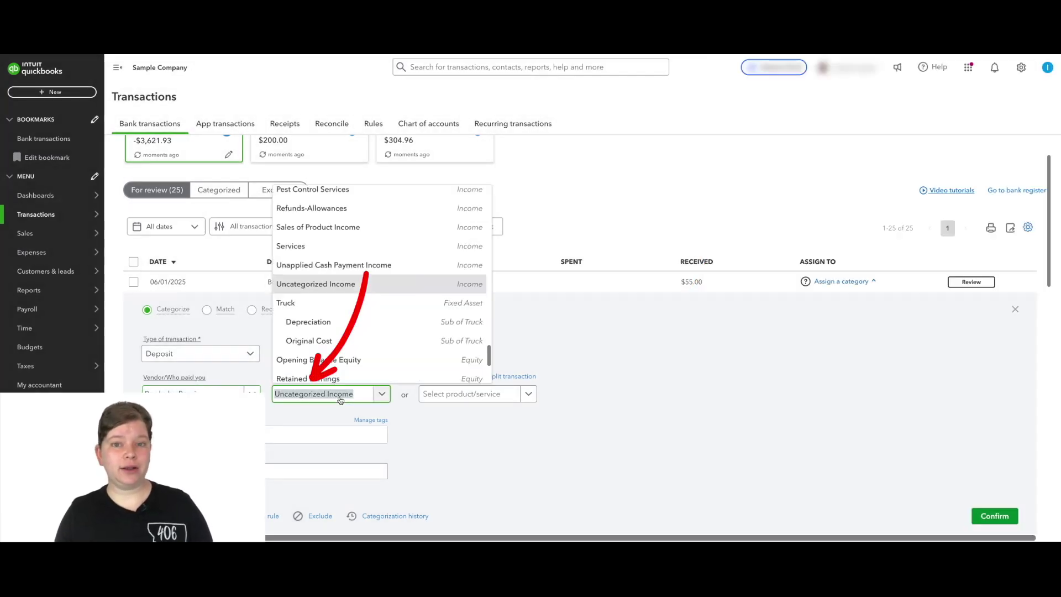
pyautogui.scroll(3, 344, 361)
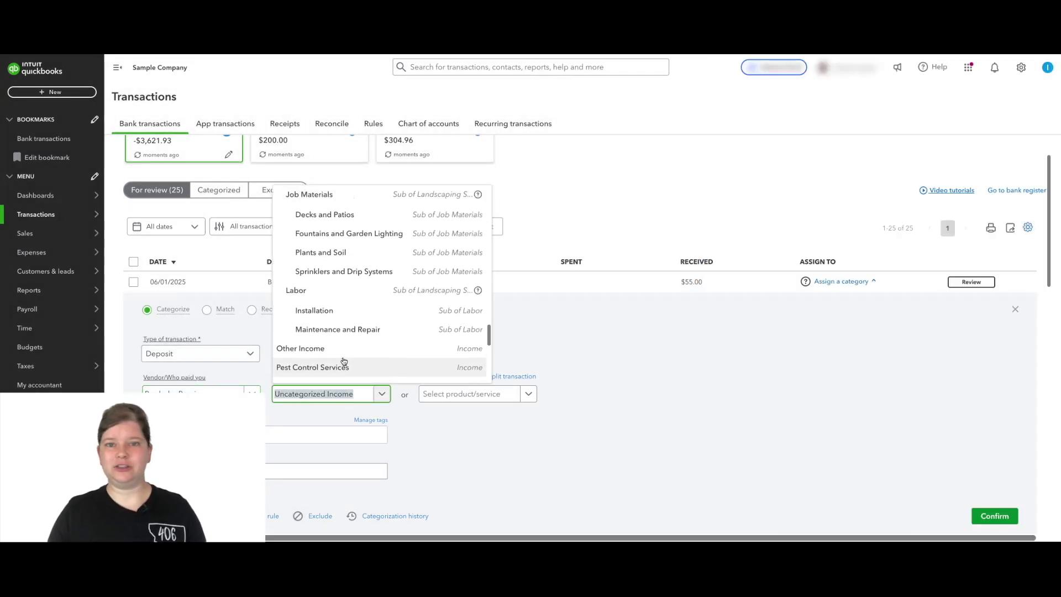
pyautogui.write('book')
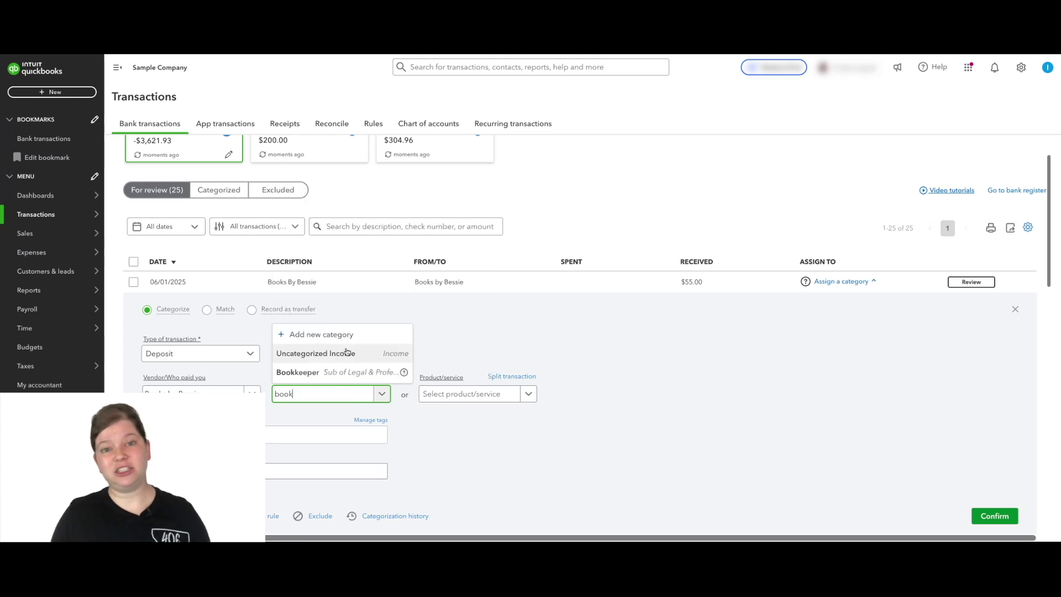
pyautogui.click(298, 372)
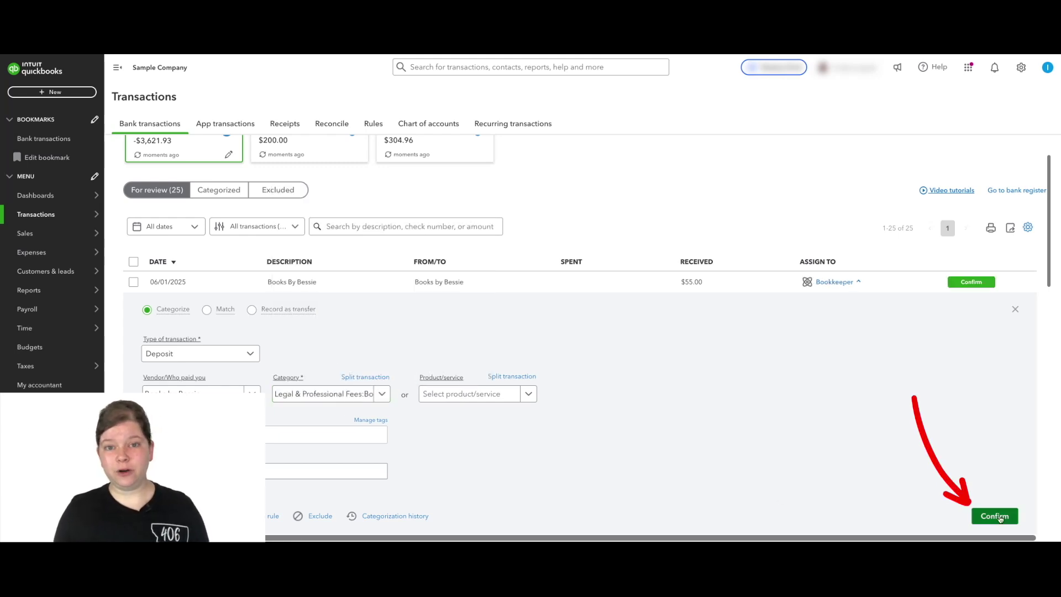
pyautogui.click(994, 516)
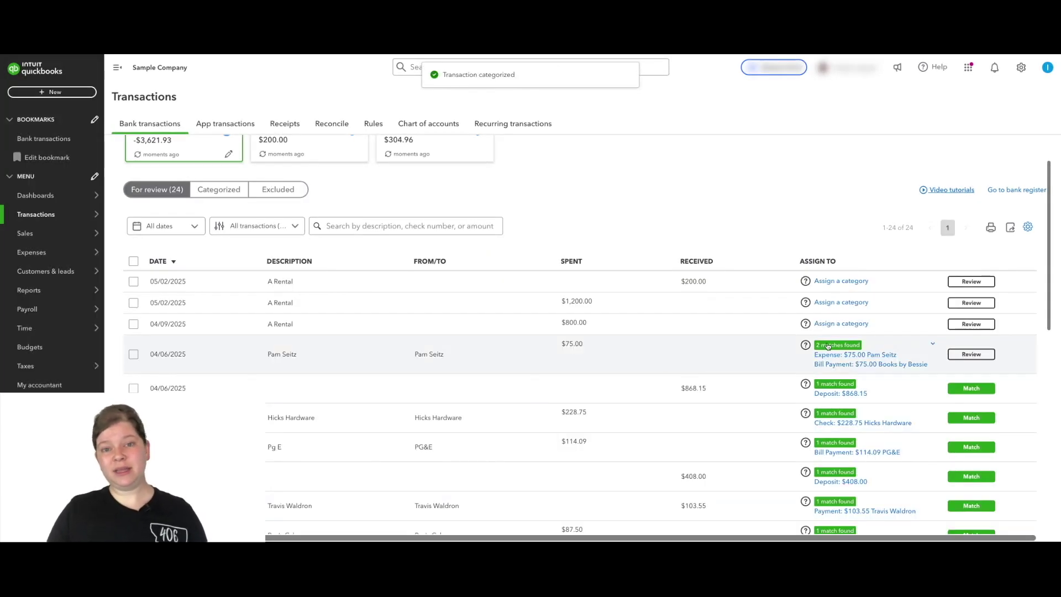
# Match the $408.00 received bank transaction with its suggested deposit
pyautogui.scroll(-1, 850, 387)
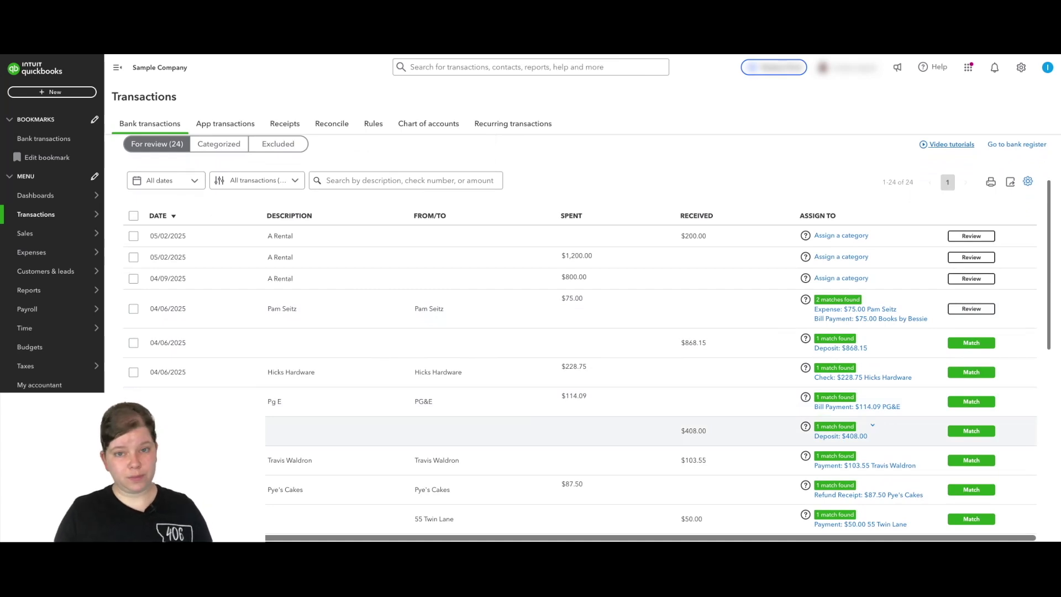
pyautogui.click(971, 430)
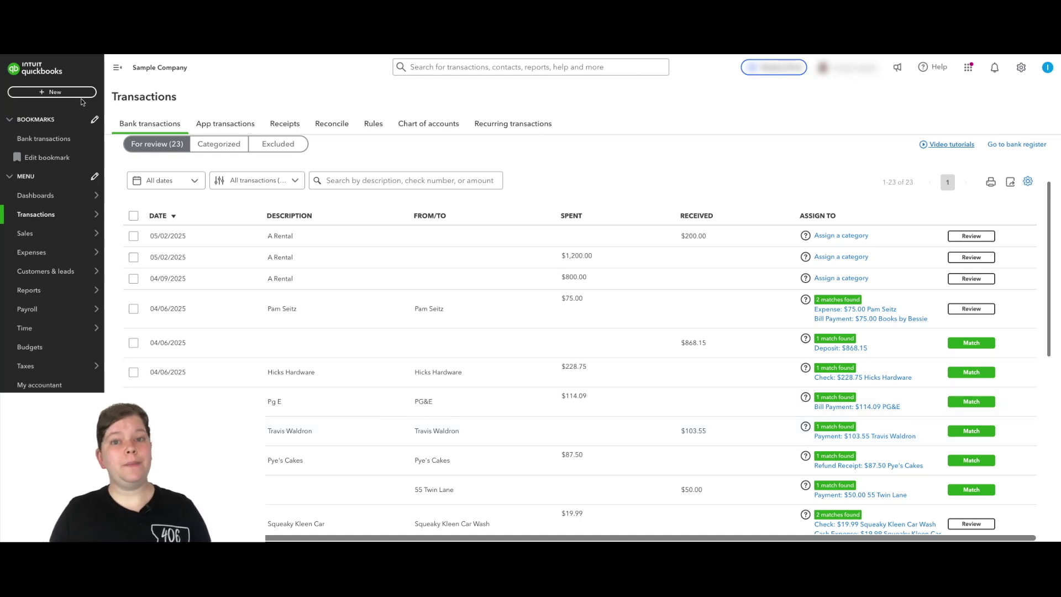
# Create a new invoice for the customer Amy's Bird Sanctuary
pyautogui.click(54, 92)
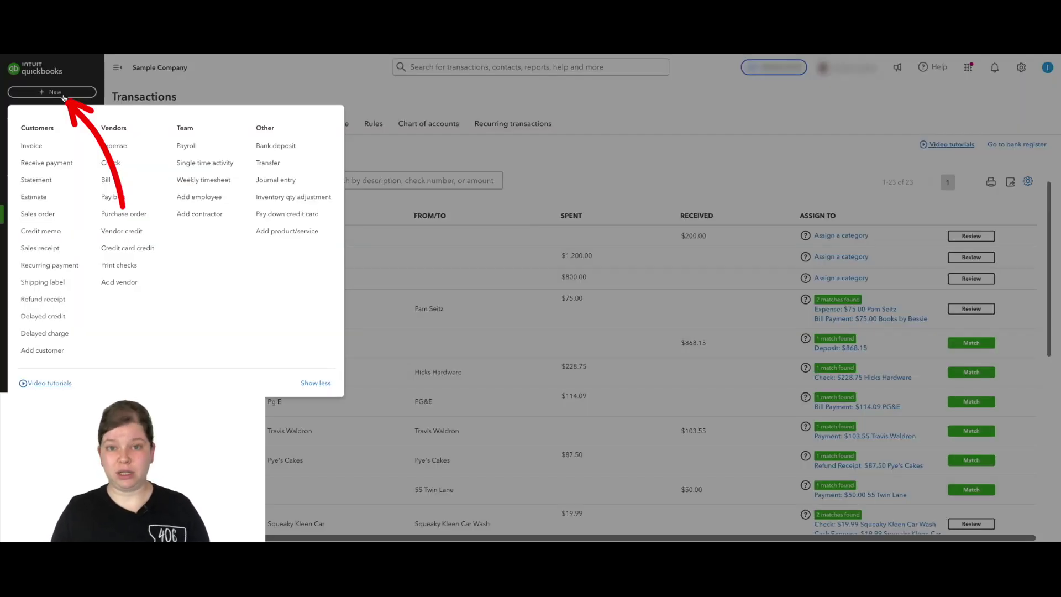
pyautogui.click(30, 145)
pyautogui.click(116, 246)
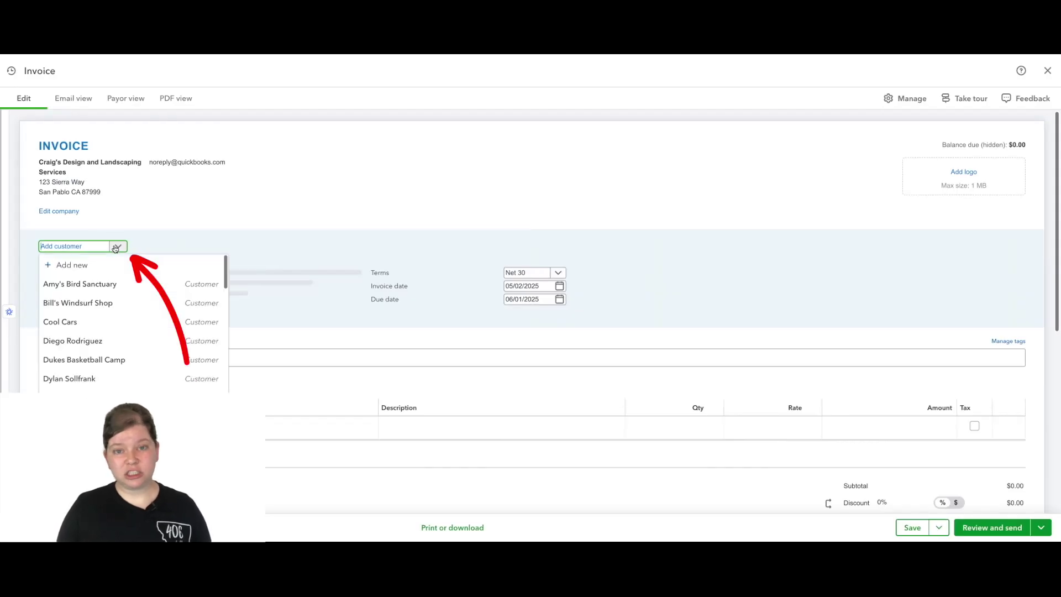
pyautogui.click(125, 283)
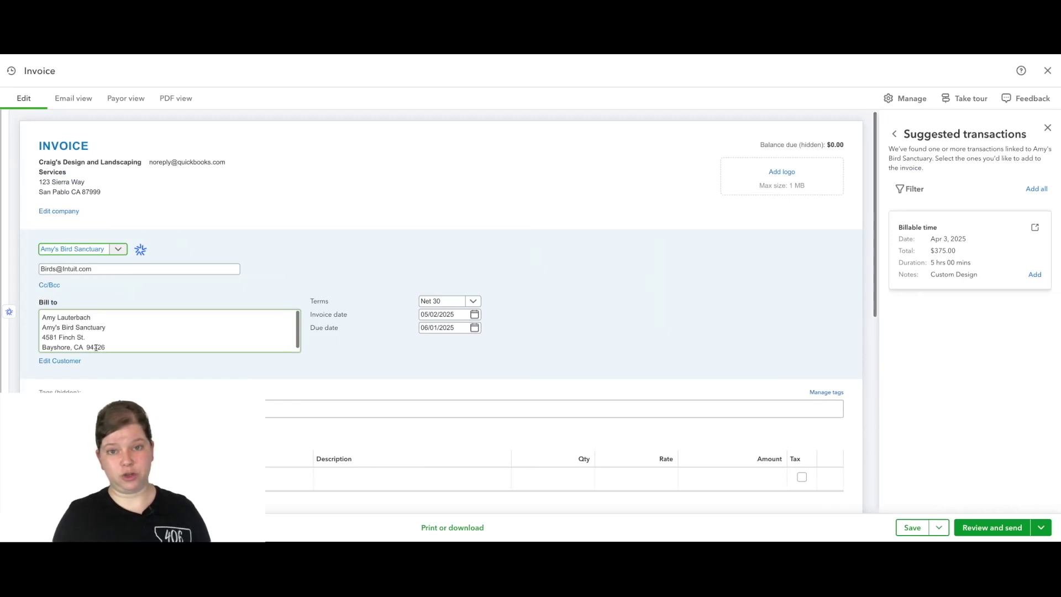
# Add the Design service as the invoice's first line item and switch the discount type to a dollar amount
pyautogui.scroll(-1, 98, 347)
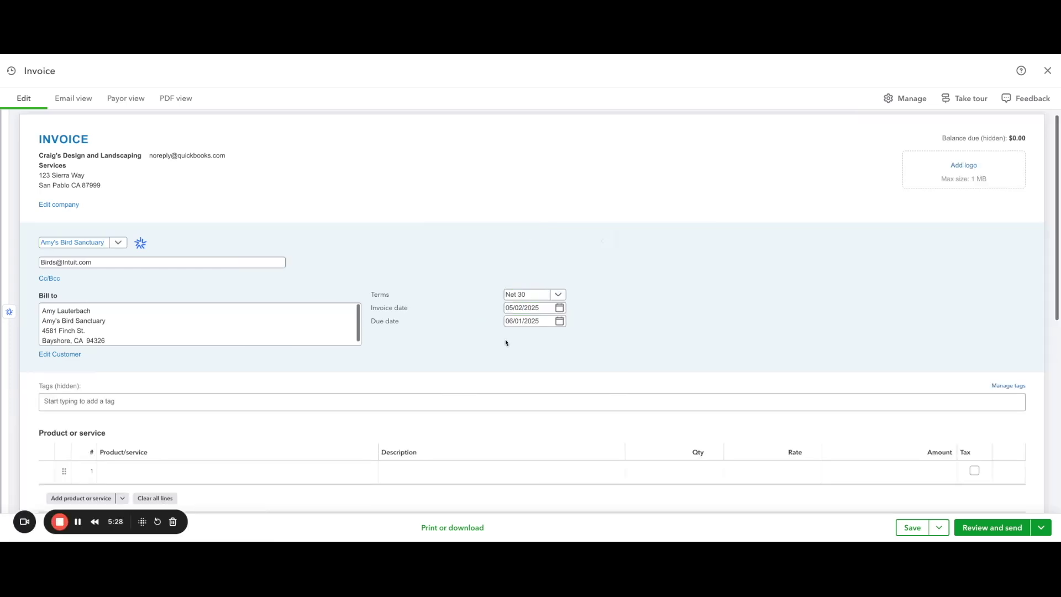
pyautogui.scroll(-2, 504, 341)
pyautogui.click(229, 387)
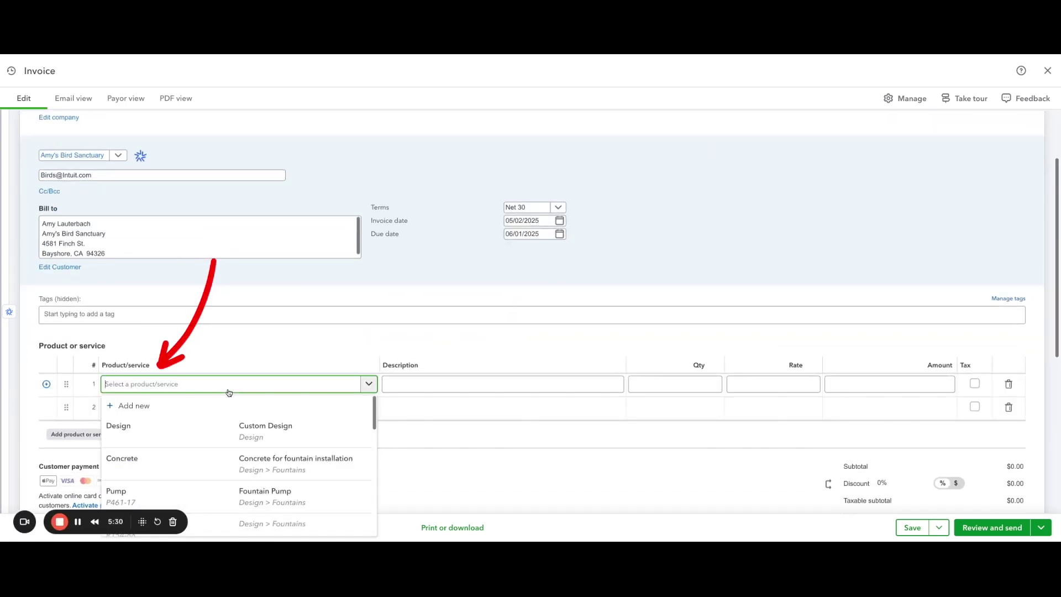
pyautogui.click(242, 430)
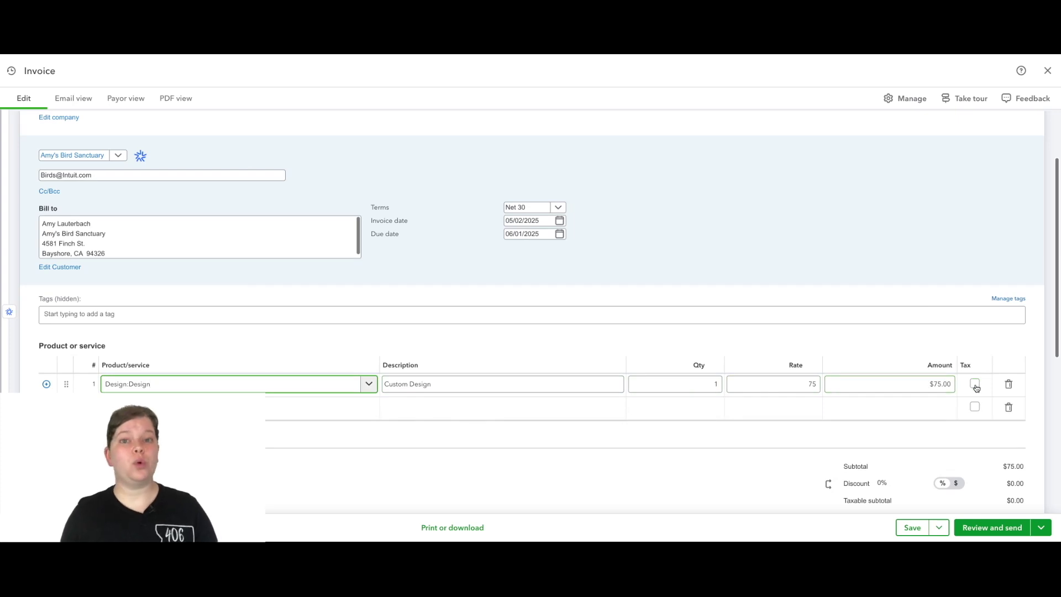
pyautogui.scroll(-3, 974, 384)
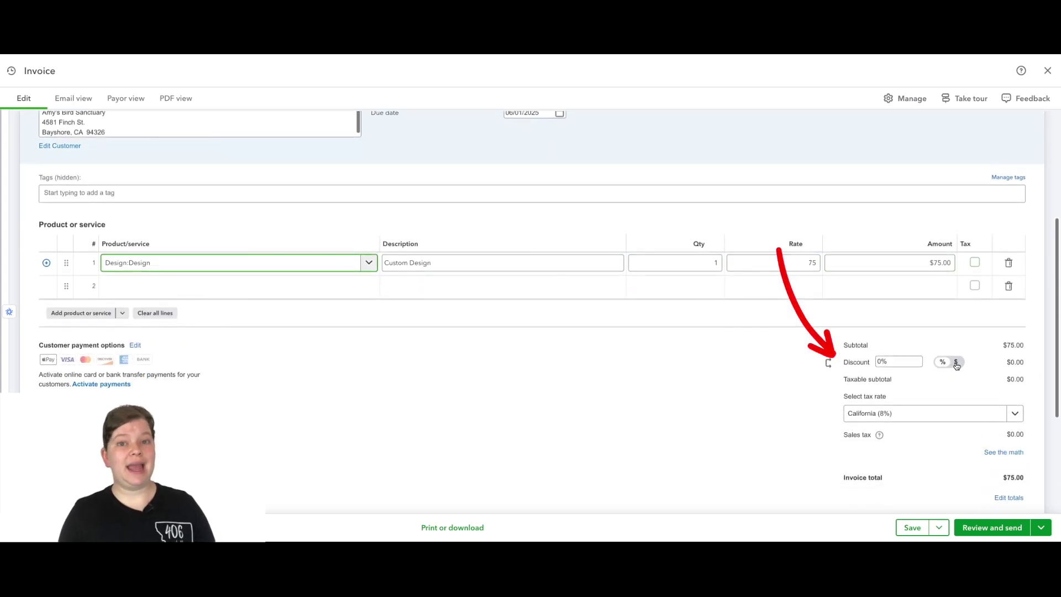
pyautogui.click(956, 365)
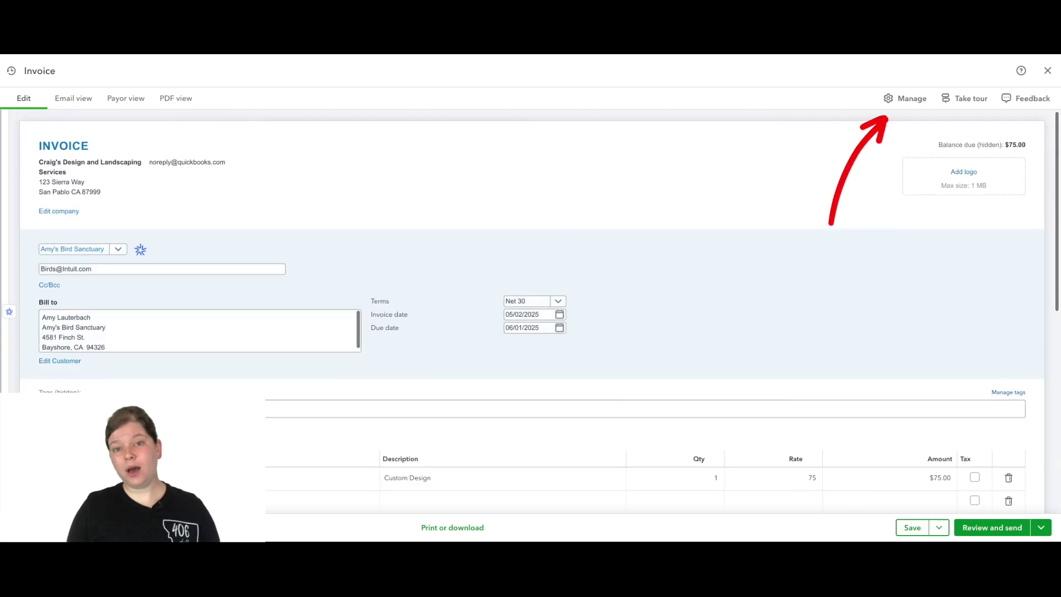
# Open the invoice's management options and examine its payment options and its design settings for template, color and font
pyautogui.click(895, 100)
pyautogui.click(940, 226)
pyautogui.scroll(-2, 973, 276)
pyautogui.click(1031, 306)
pyautogui.scroll(-3, 961, 332)
pyautogui.click(955, 340)
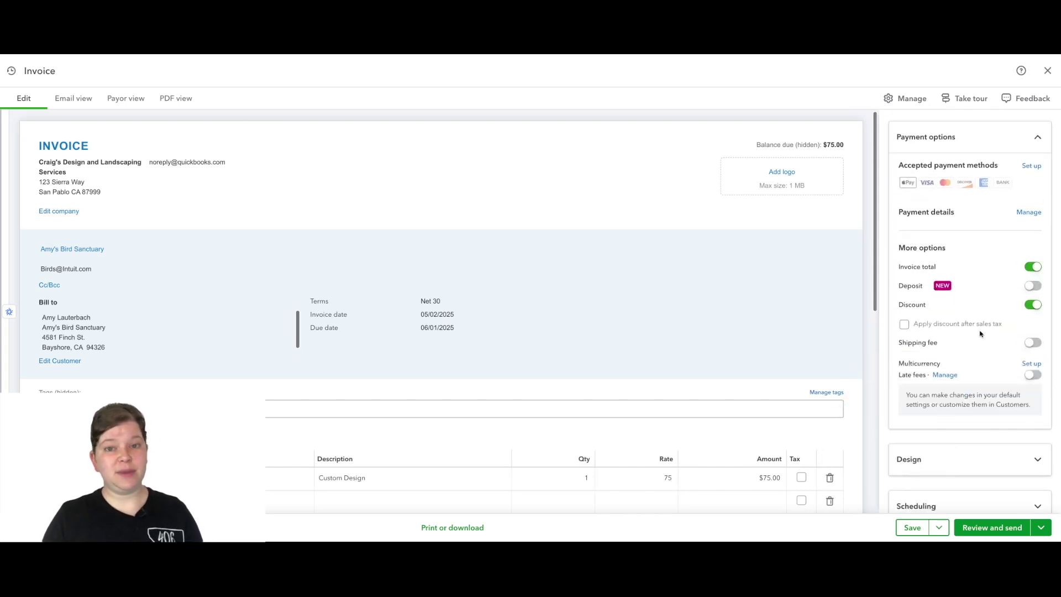
pyautogui.scroll(-2, 970, 309)
pyautogui.click(956, 397)
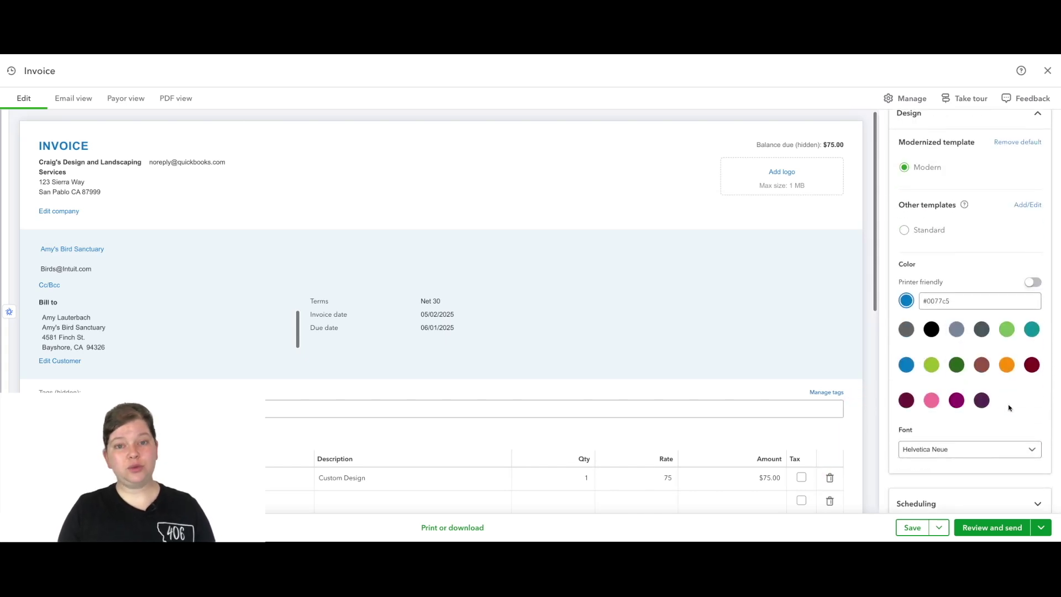
pyautogui.scroll(-1, 1006, 406)
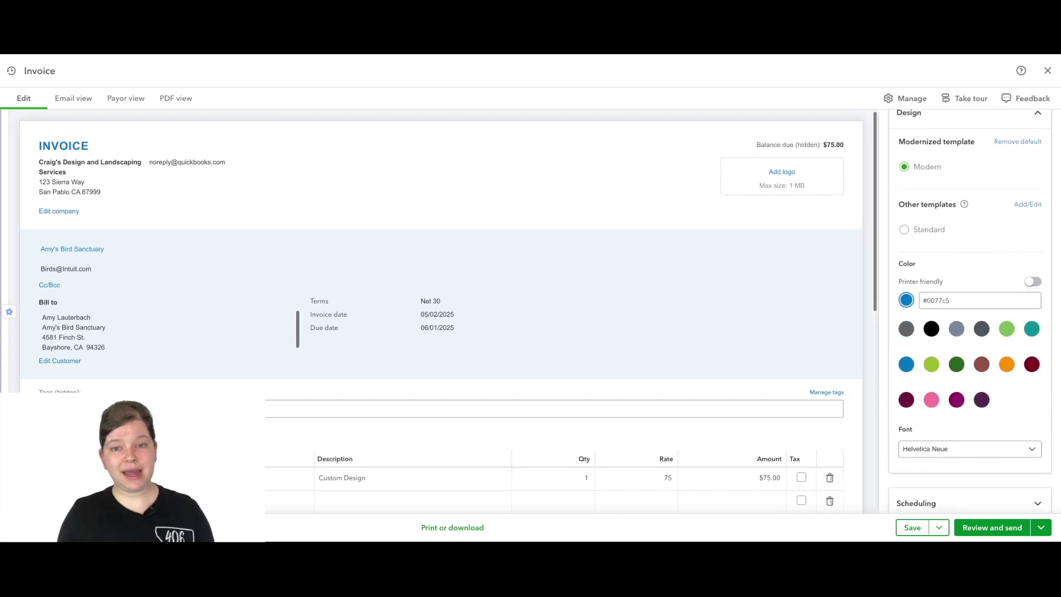
# Proceed to review and send the invoice for Amy's Bird Sanctuary
pyautogui.click(1008, 528)
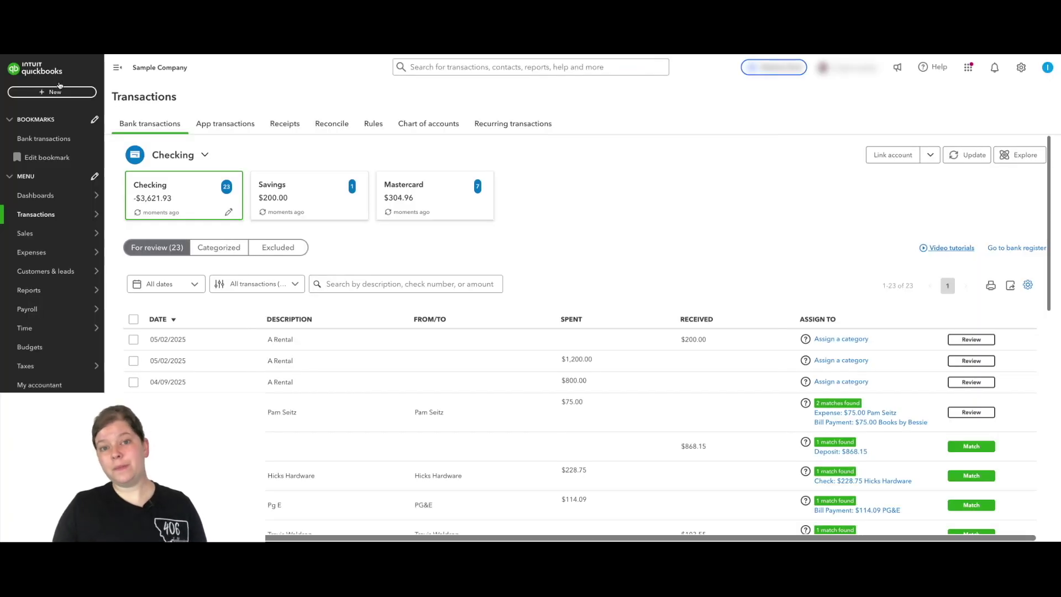
# Create a new bill for the vendor A1 Rentals with terms Due on receipt and bill number 100
pyautogui.click(56, 91)
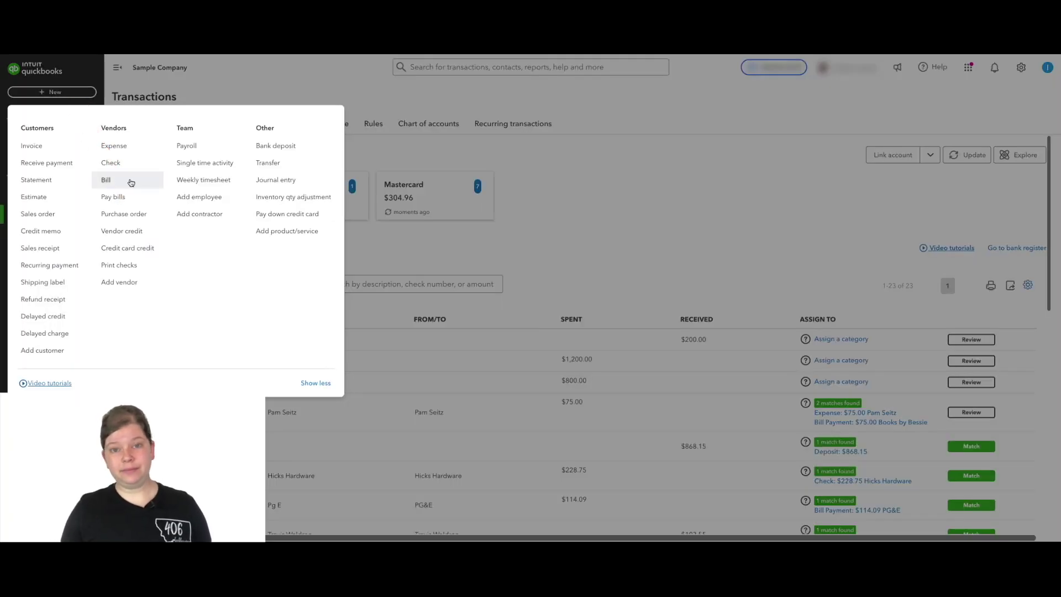
pyautogui.click(108, 180)
pyautogui.click(101, 105)
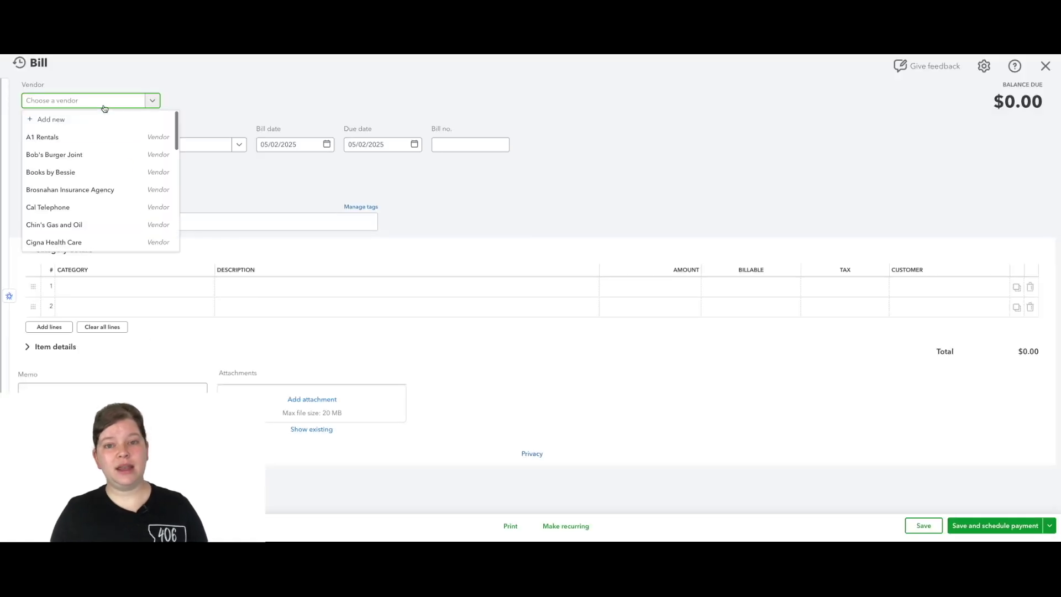
pyautogui.click(101, 137)
pyautogui.click(238, 145)
pyautogui.click(205, 185)
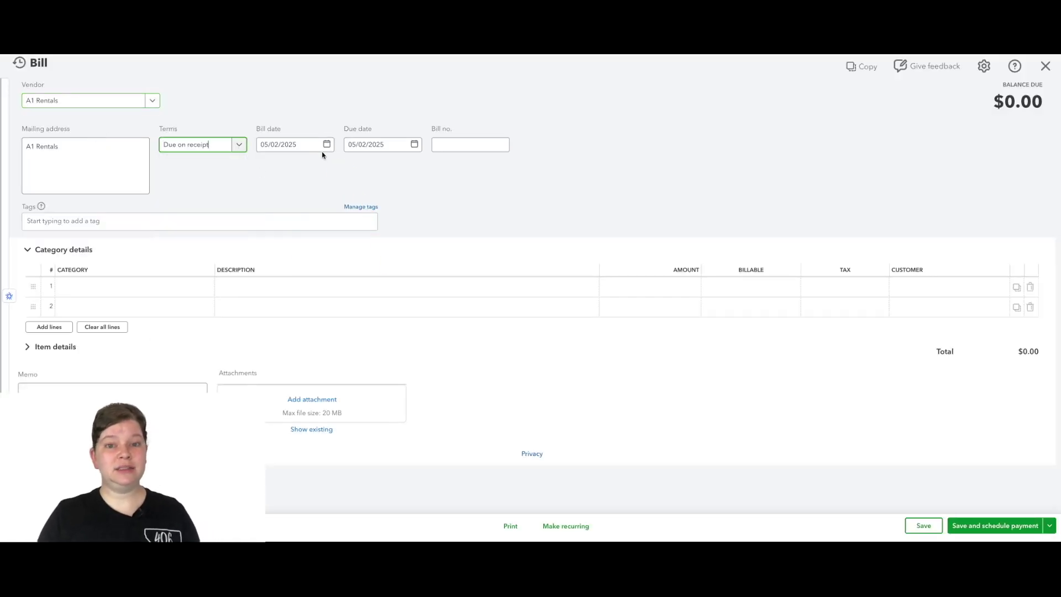
pyautogui.click(444, 148)
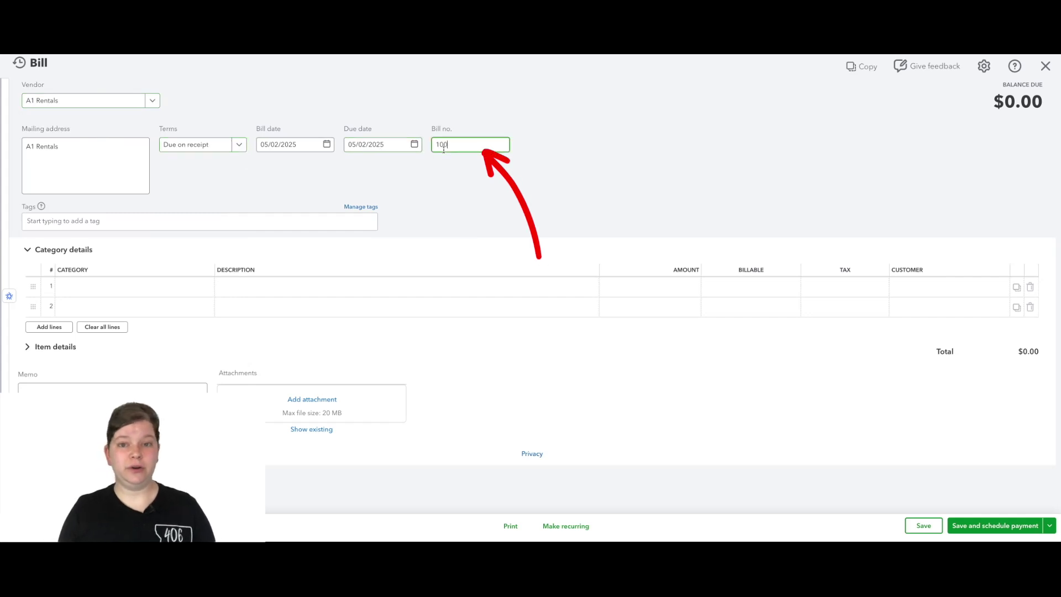
# Add an Equipment Rental line of $1,200.00 to the A1 Rentals bill, and save and close it
pyautogui.click(120, 287)
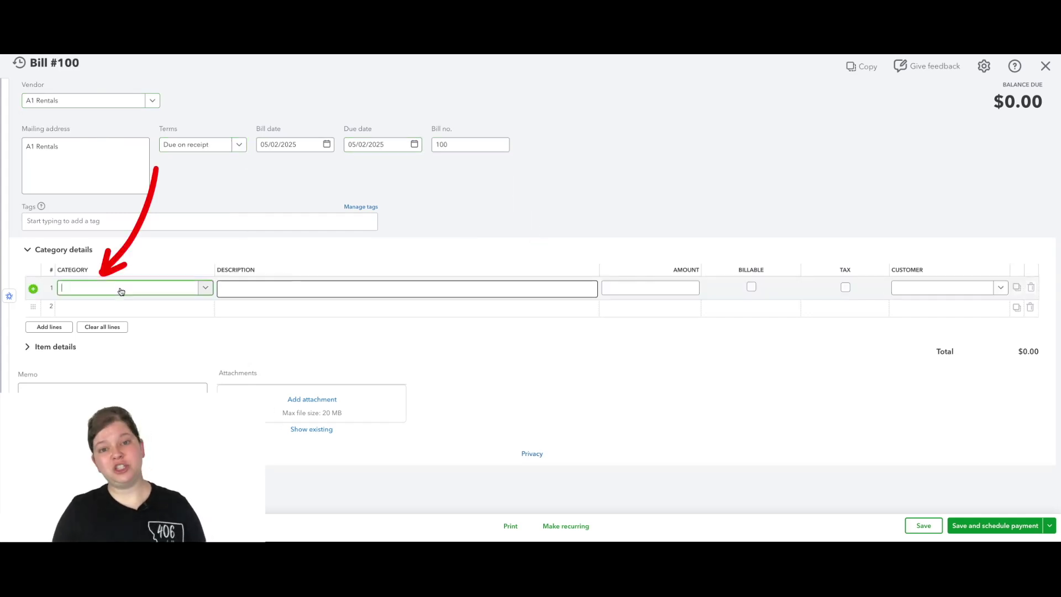
pyautogui.write('equipment')
pyautogui.click(129, 322)
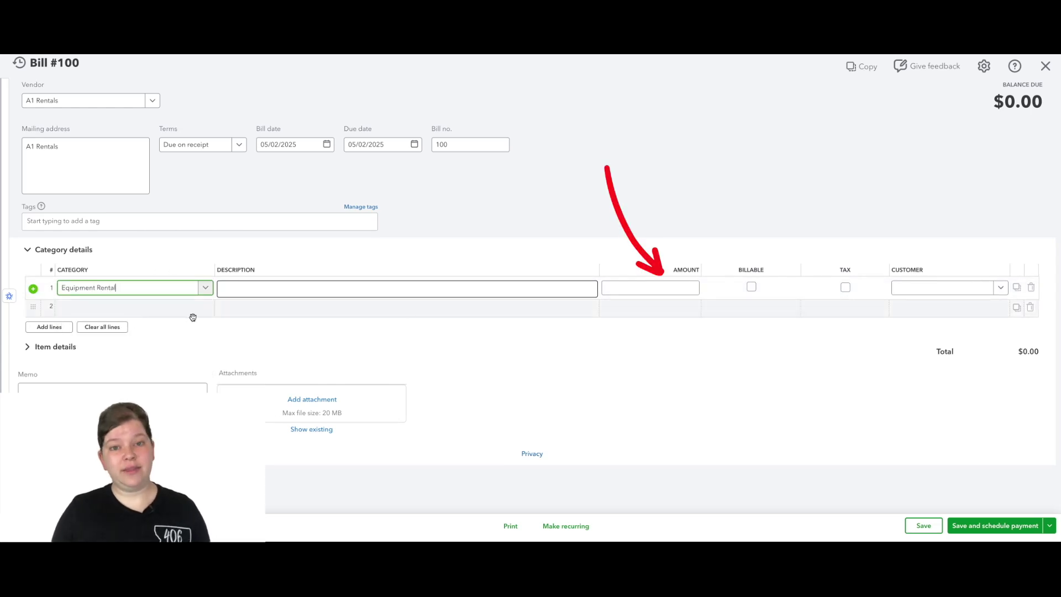
pyautogui.click(655, 289)
pyautogui.write('1200')
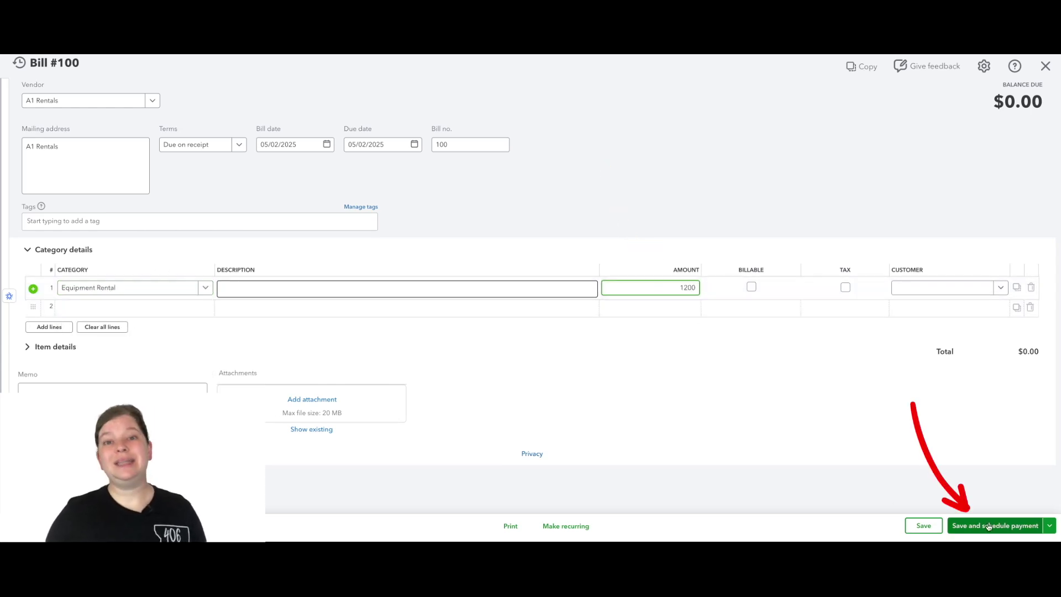
pyautogui.click(1049, 526)
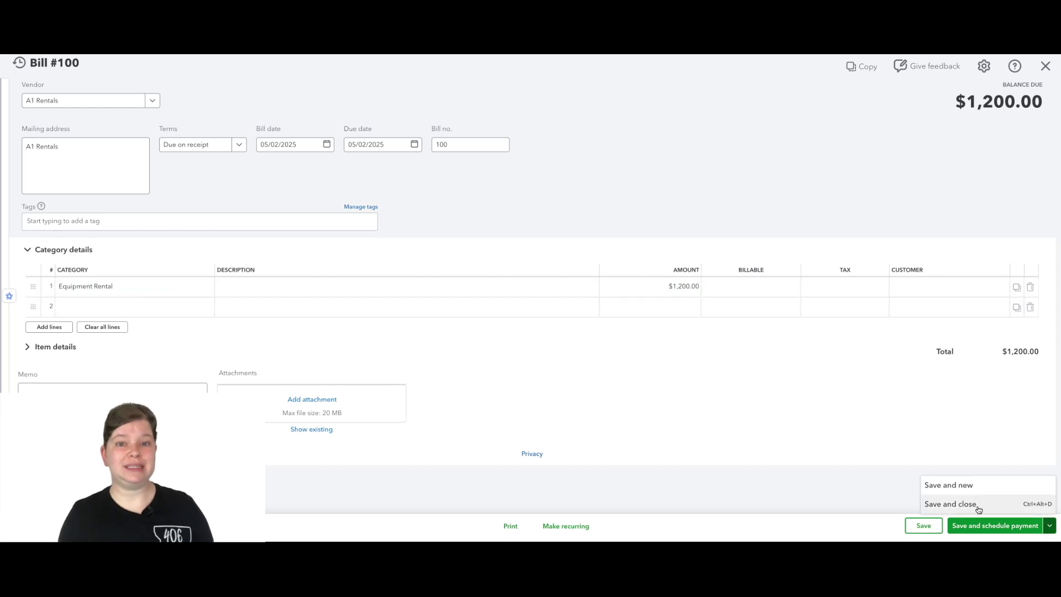
pyautogui.click(978, 504)
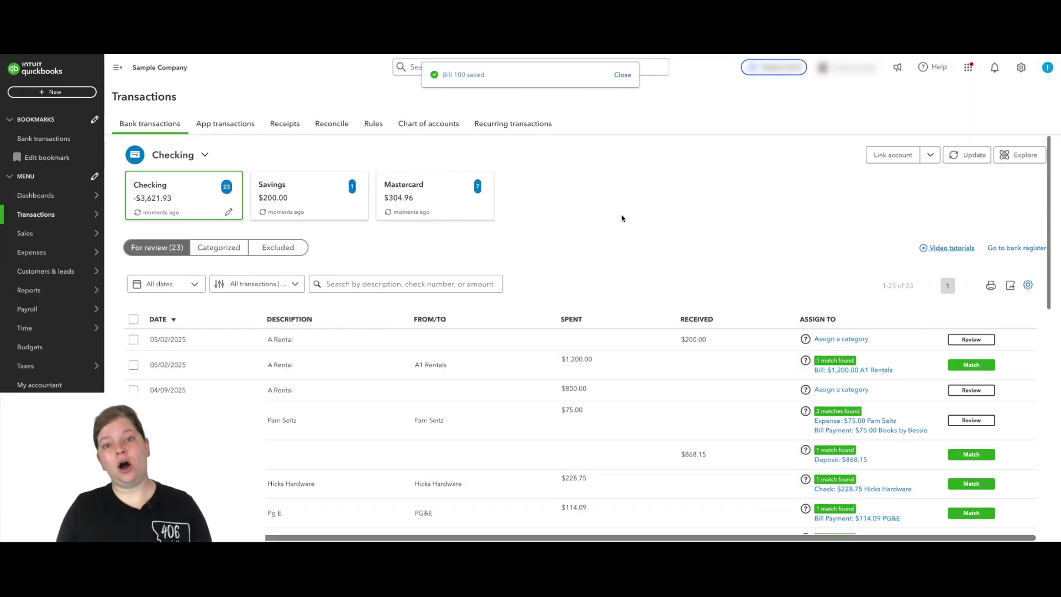
# View the list of customer invoices under Sales and the list of unpaid vendor bills under Expenses
pyautogui.moveTo(95, 232)
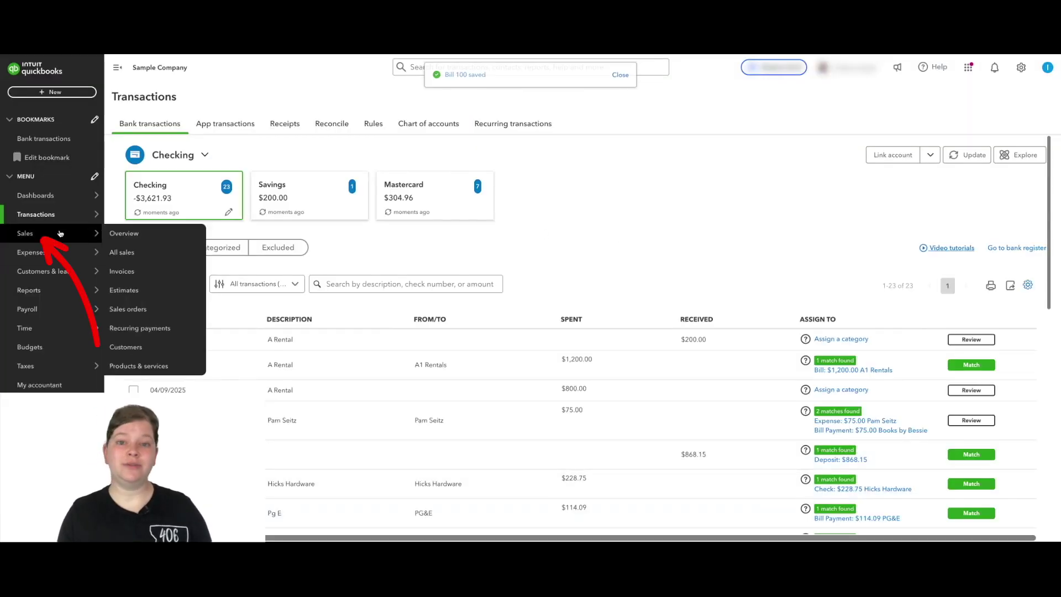
pyautogui.click(126, 273)
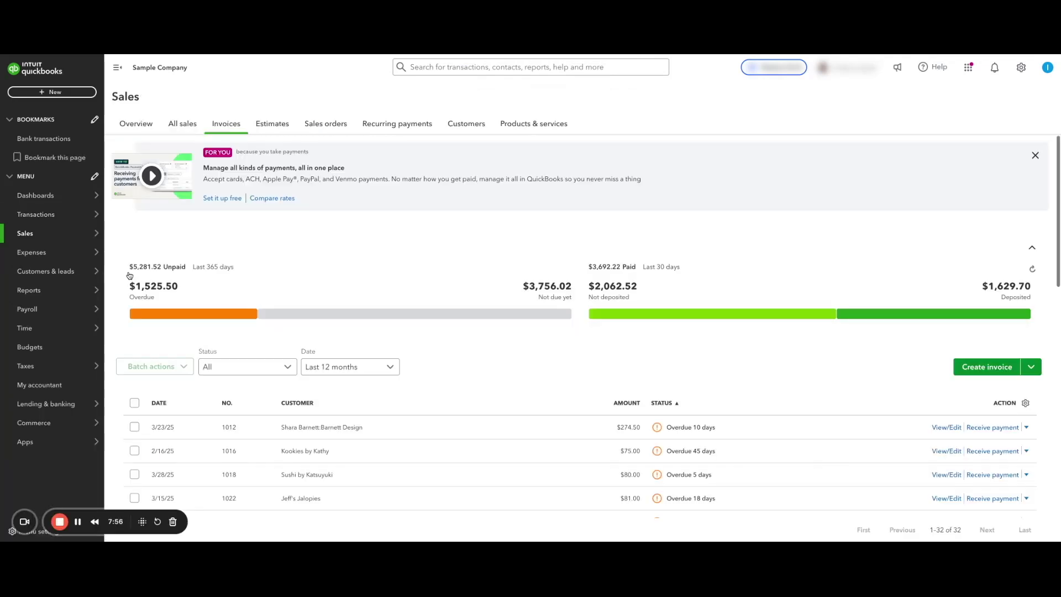
pyautogui.moveTo(88, 261)
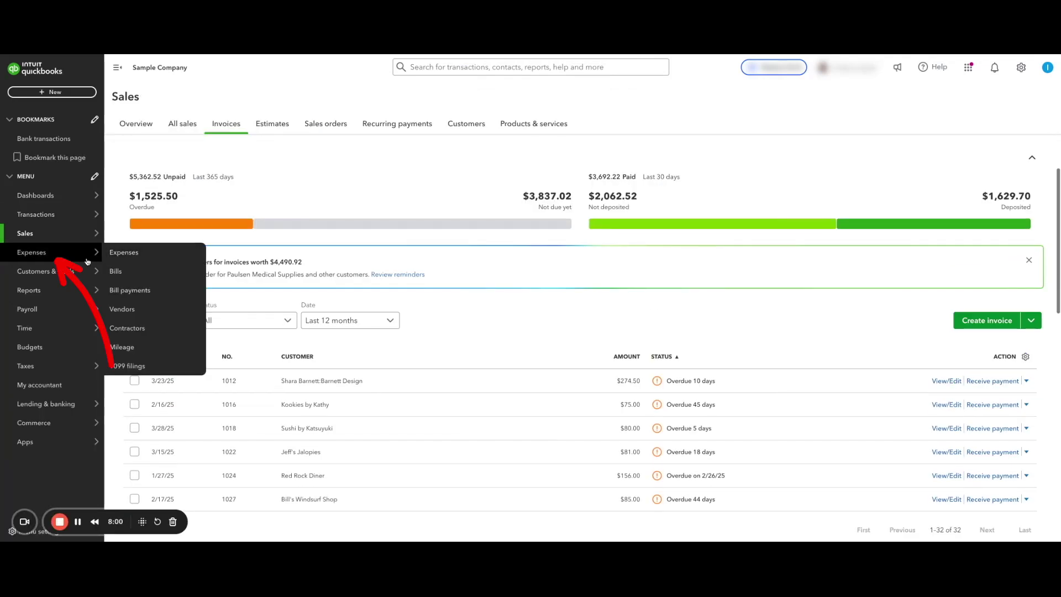
pyautogui.click(128, 276)
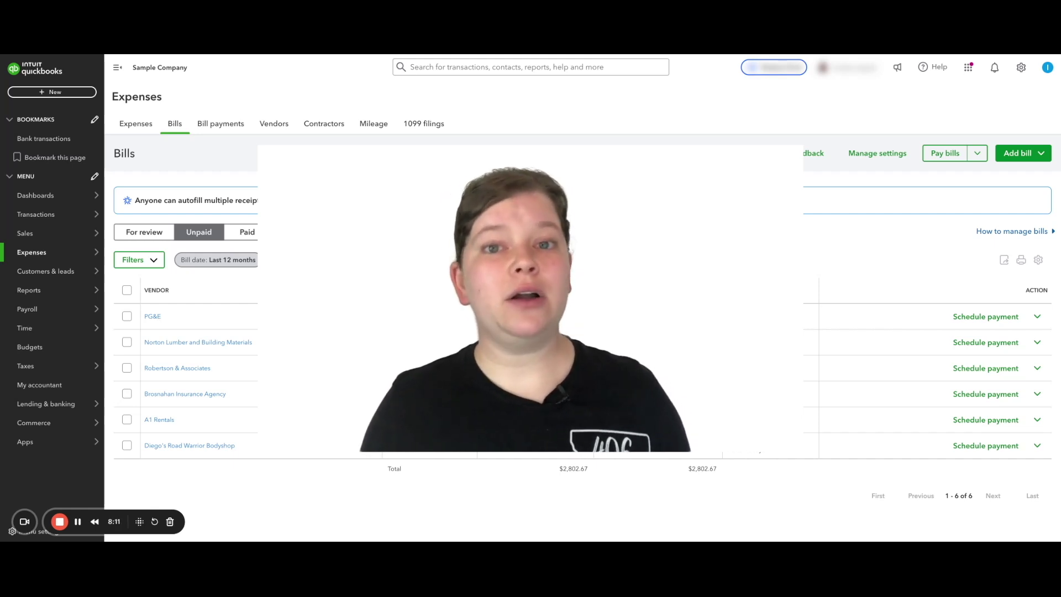
# Open the Profit and Loss report and set its accounting method to Cash
pyautogui.click(37, 291)
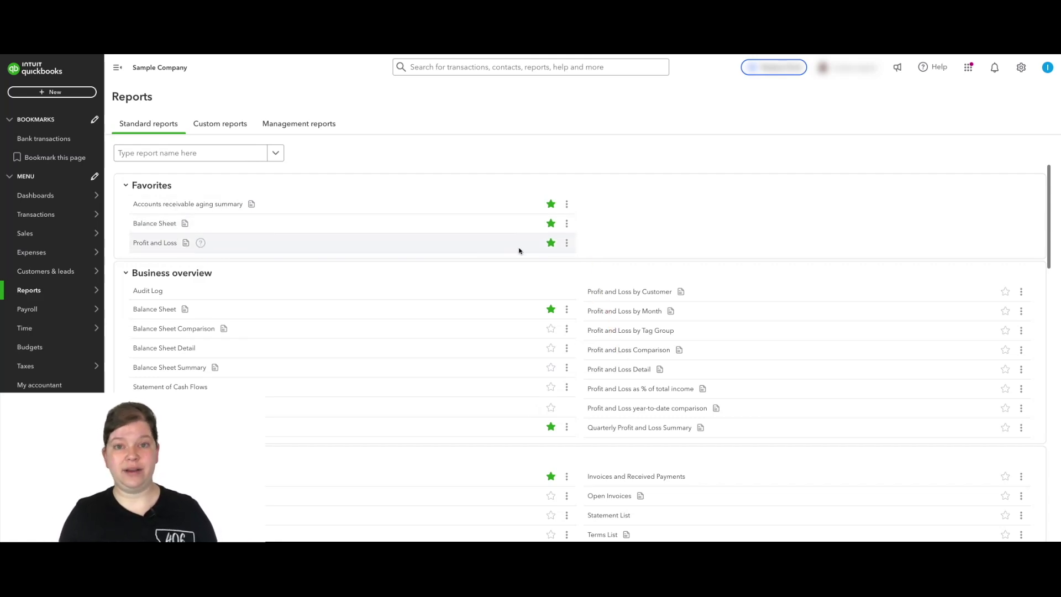
pyautogui.click(170, 246)
pyautogui.click(165, 141)
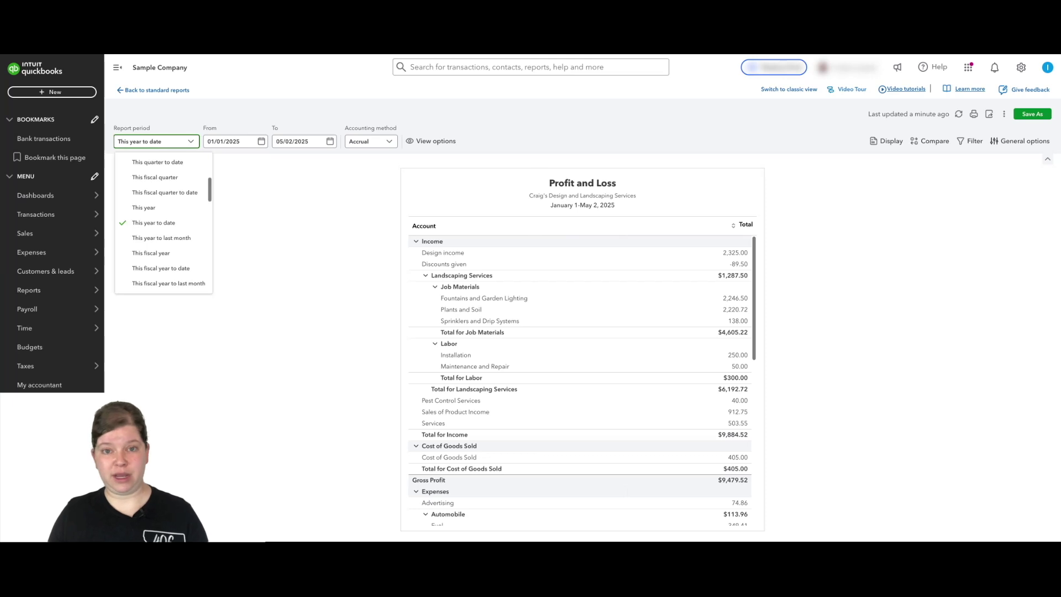
pyautogui.click(224, 131)
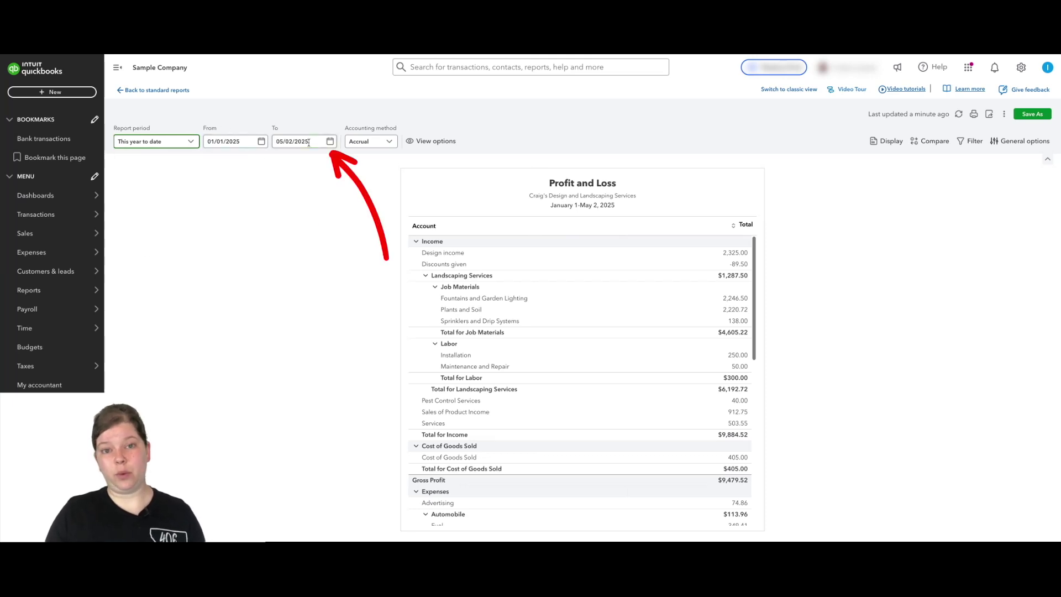
pyautogui.click(370, 141)
pyautogui.click(370, 175)
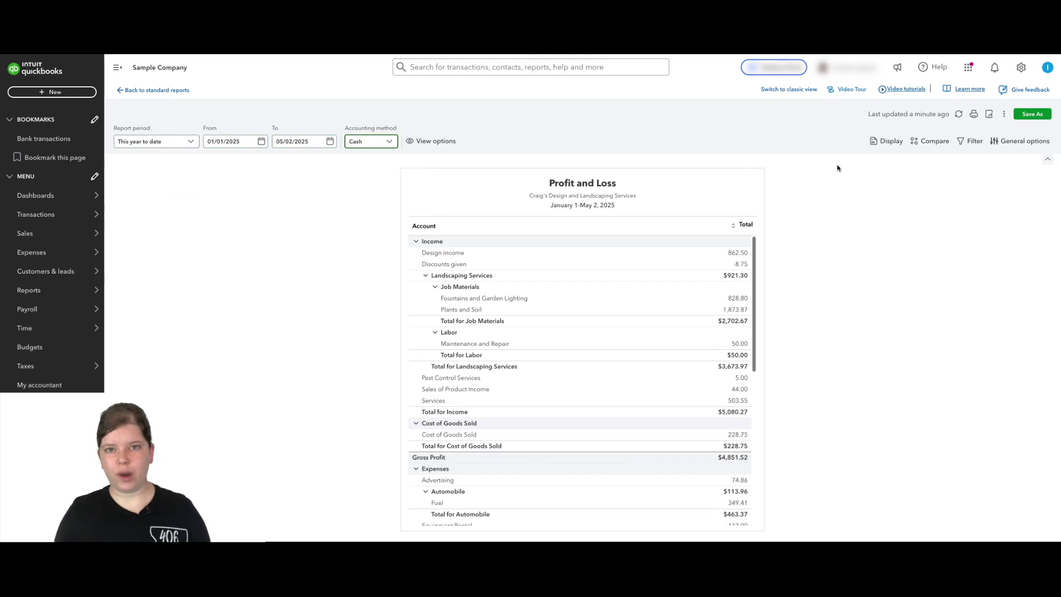
# Display the Profit and Loss report's columns by transaction date in months and look through the report
pyautogui.click(890, 142)
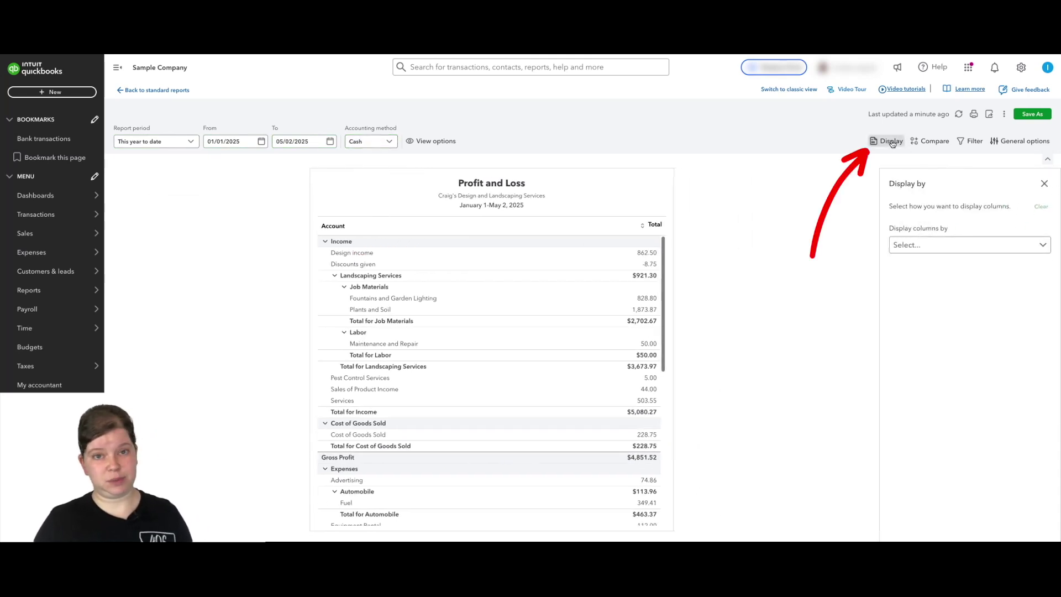
pyautogui.click(965, 246)
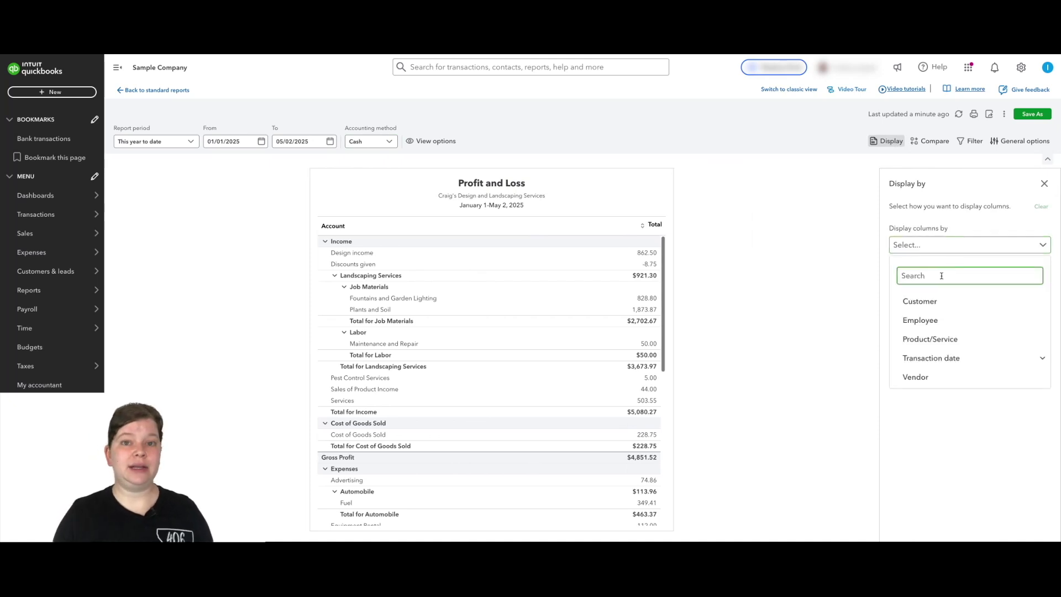
pyautogui.click(978, 360)
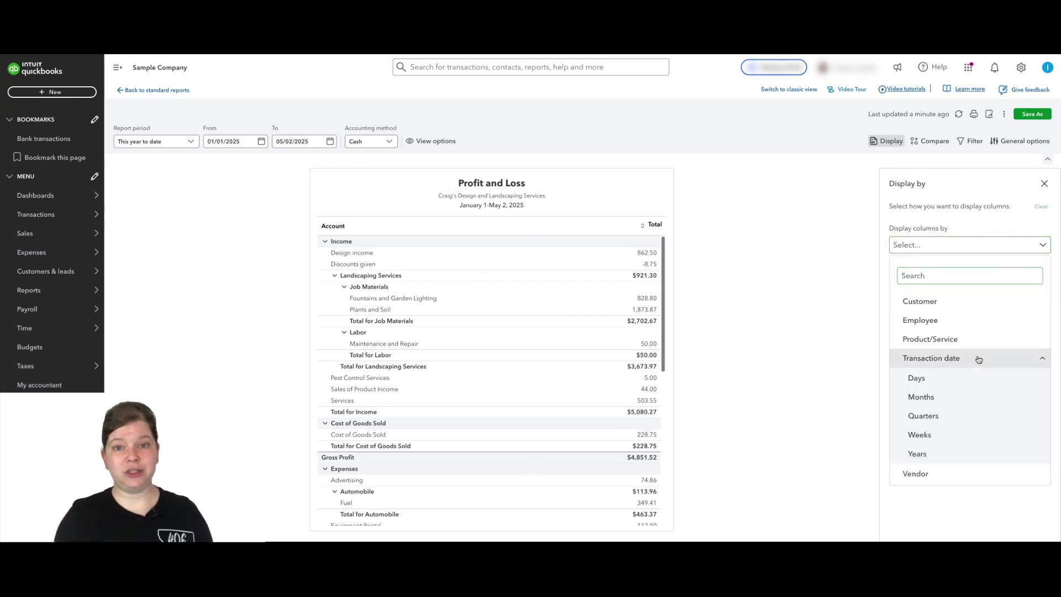
pyautogui.click(949, 396)
pyautogui.scroll(-3, 683, 291)
pyautogui.scroll(3, 683, 291)
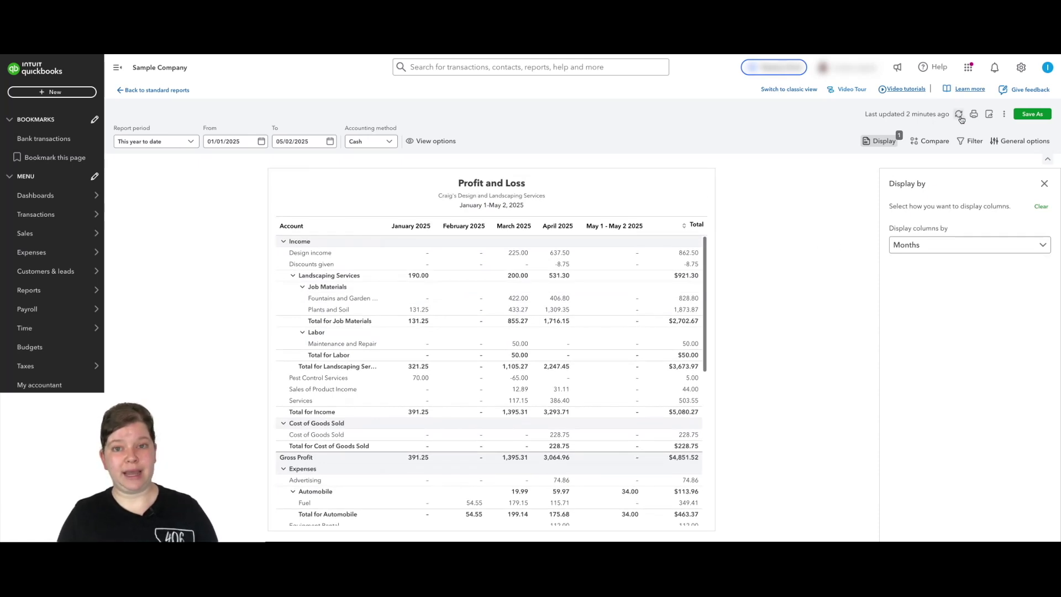
# Examine the report's export formats and its options for notes, emailing and scheduling, and close the column display settings
pyautogui.click(988, 115)
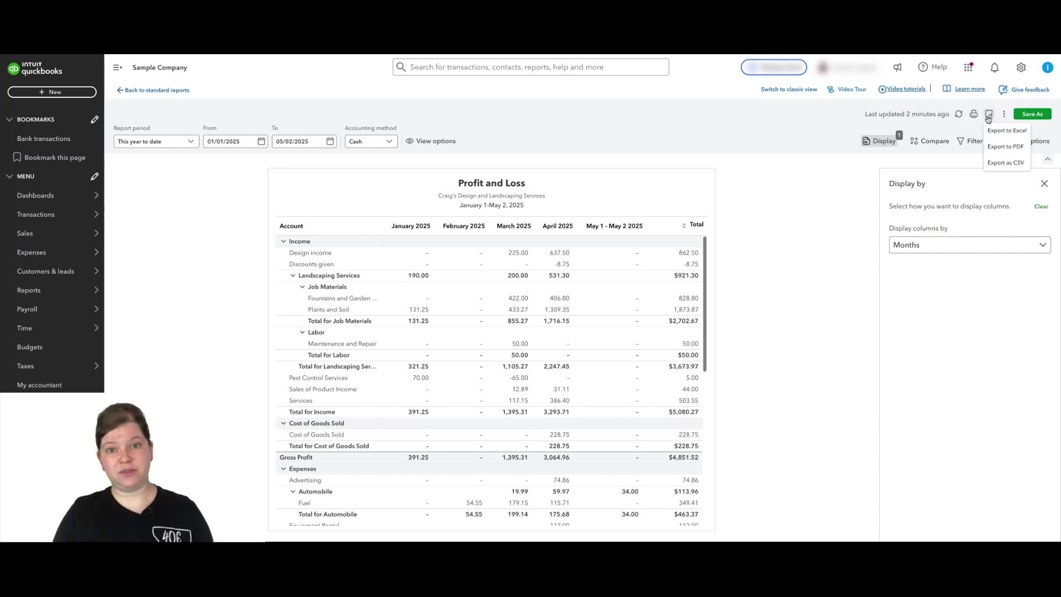
pyautogui.click(1003, 114)
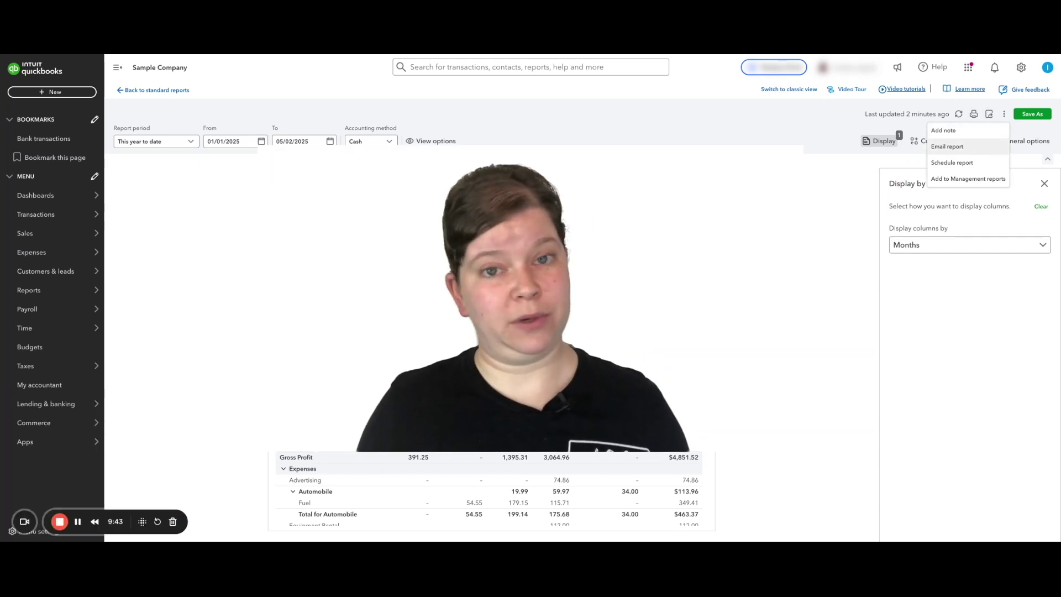
pyautogui.click(1044, 184)
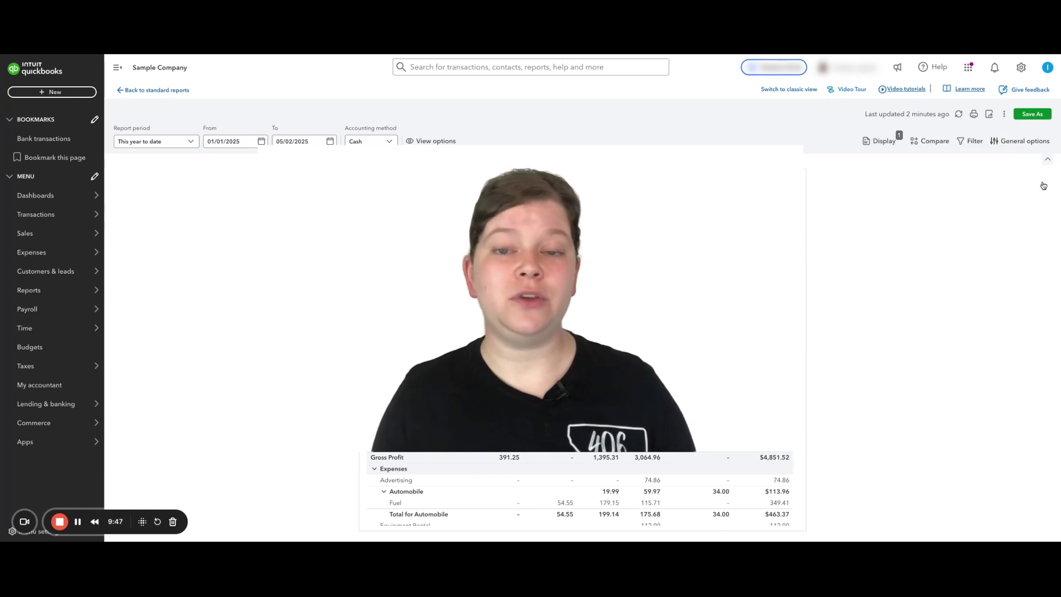